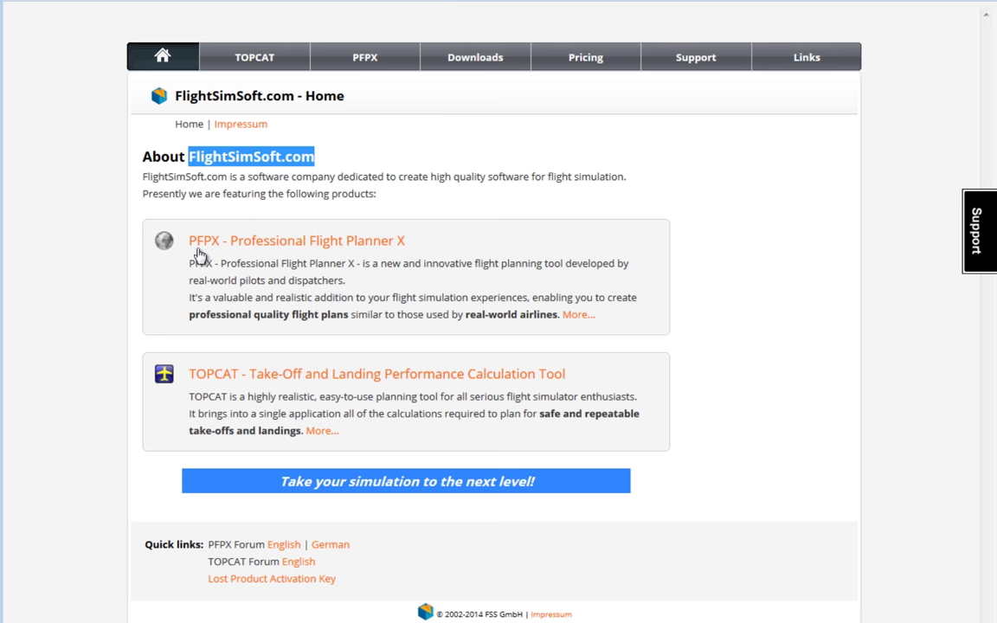
# Review the PFPX product page on FlightSimSoft.com, including its product features and system requirements.
pyautogui.click(294, 241)
pyautogui.scroll(-5, 540, 409)
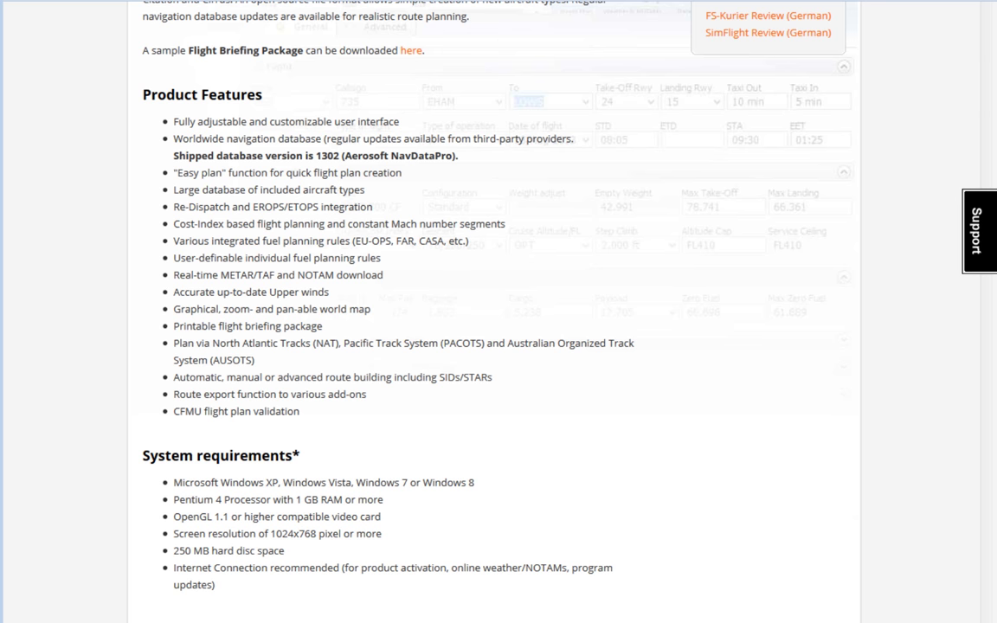
pyautogui.scroll(5, 362, 485)
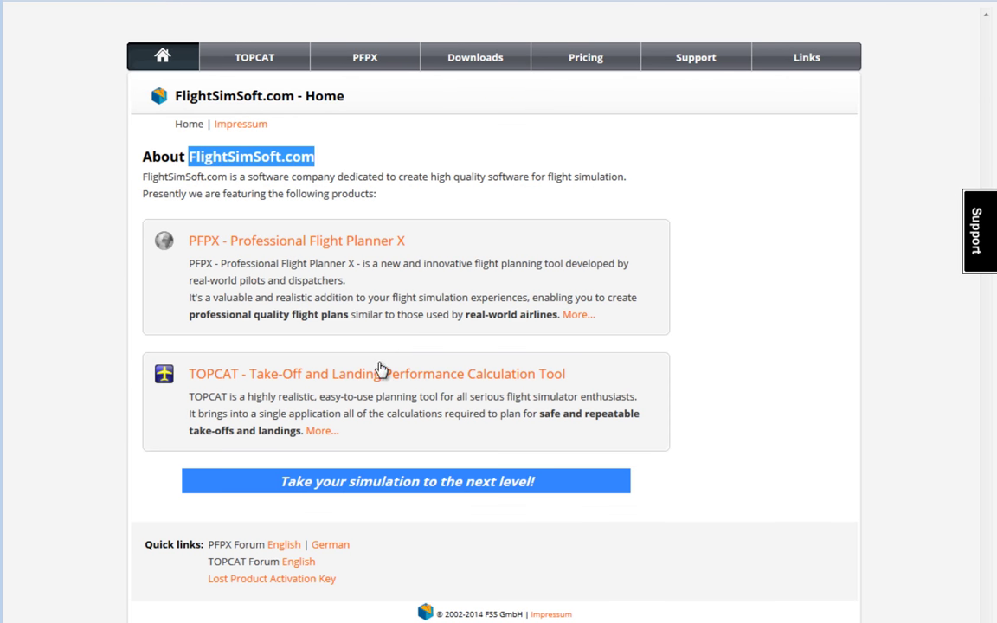
pyautogui.click(347, 283)
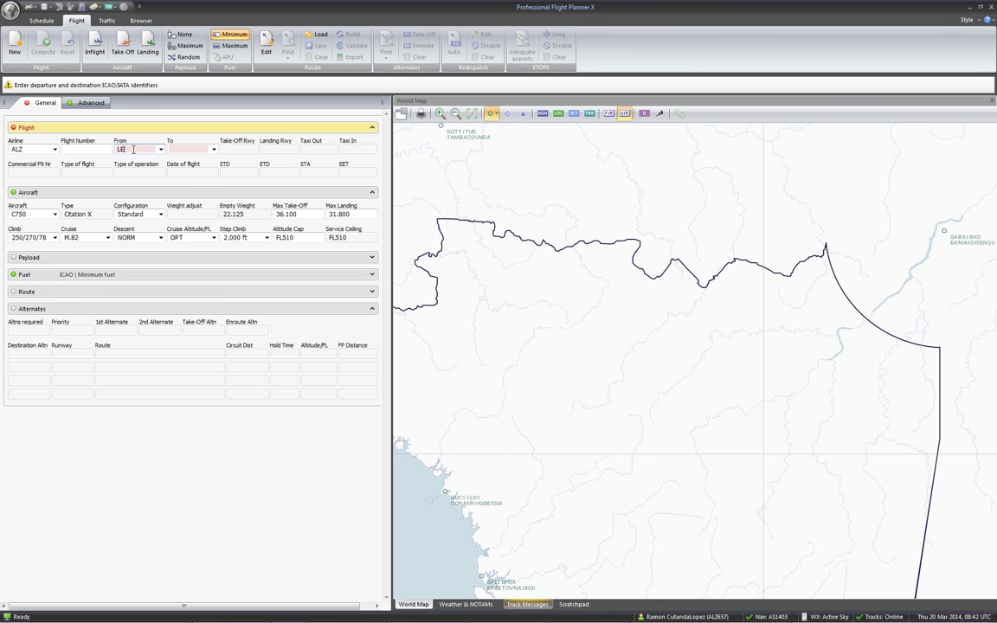
# In Professional Flight Planner X, set the flight's departure to LEAL and destination to EGLL, and generate a random payload.
pyautogui.press('Tab')
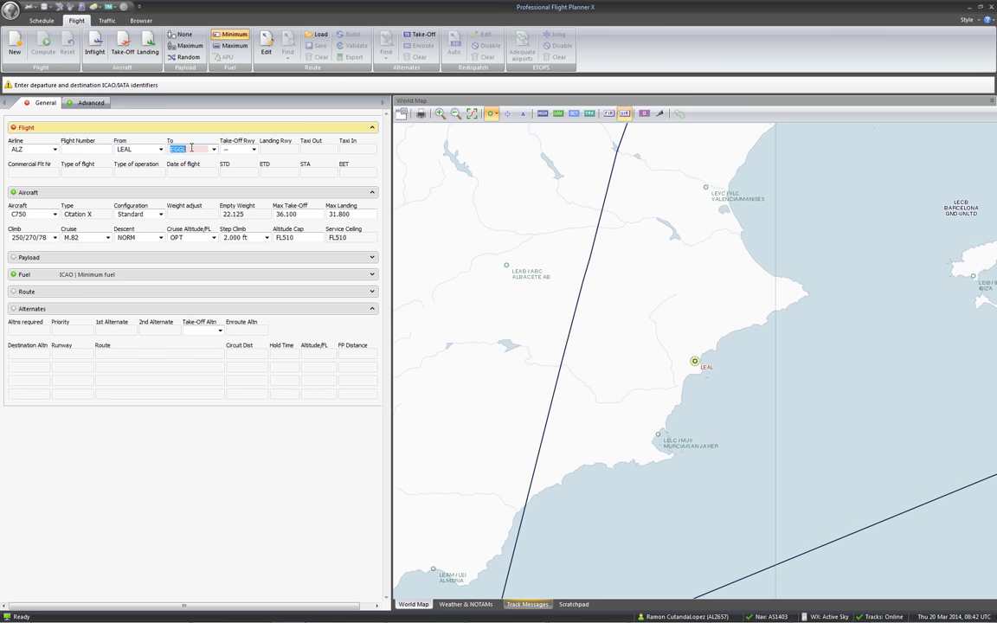
pyautogui.write('EGLL')
pyautogui.press('Tab')
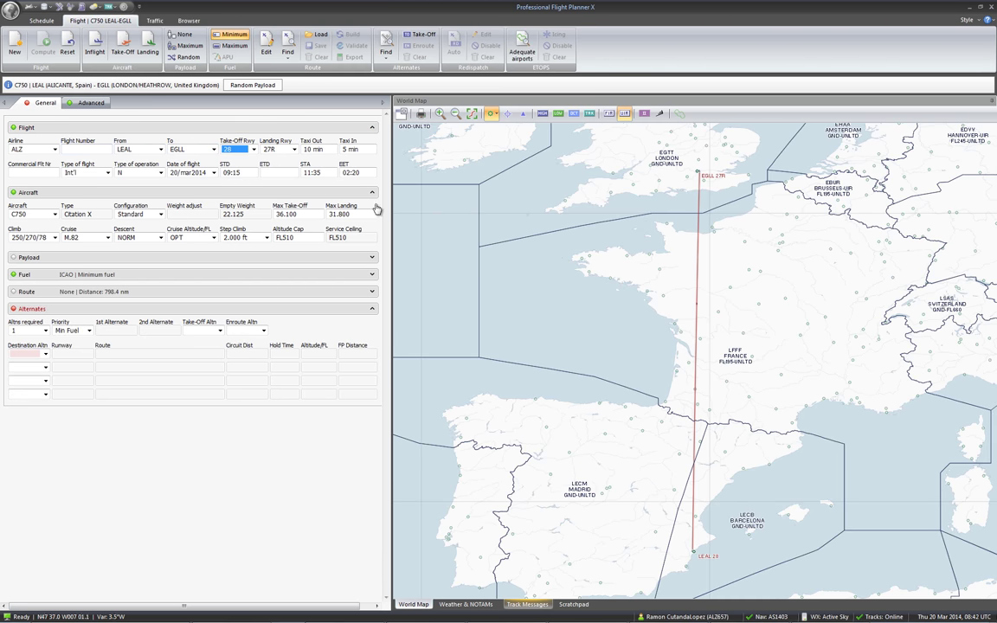
pyautogui.click(250, 85)
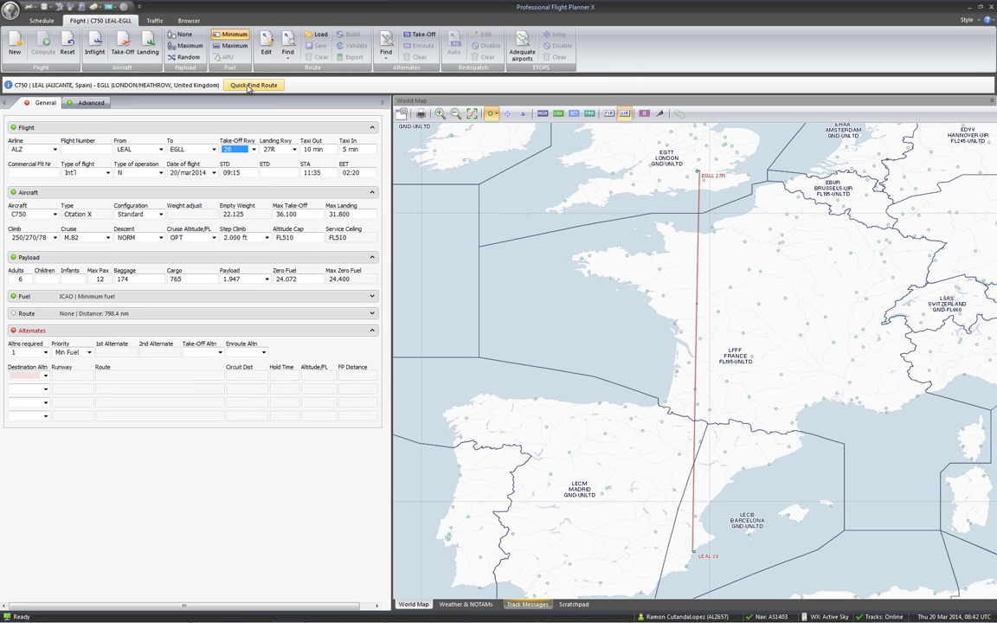
# Quick-find a route for the LEAL to EGLL flight and find its destination alternates.
pyautogui.click(254, 86)
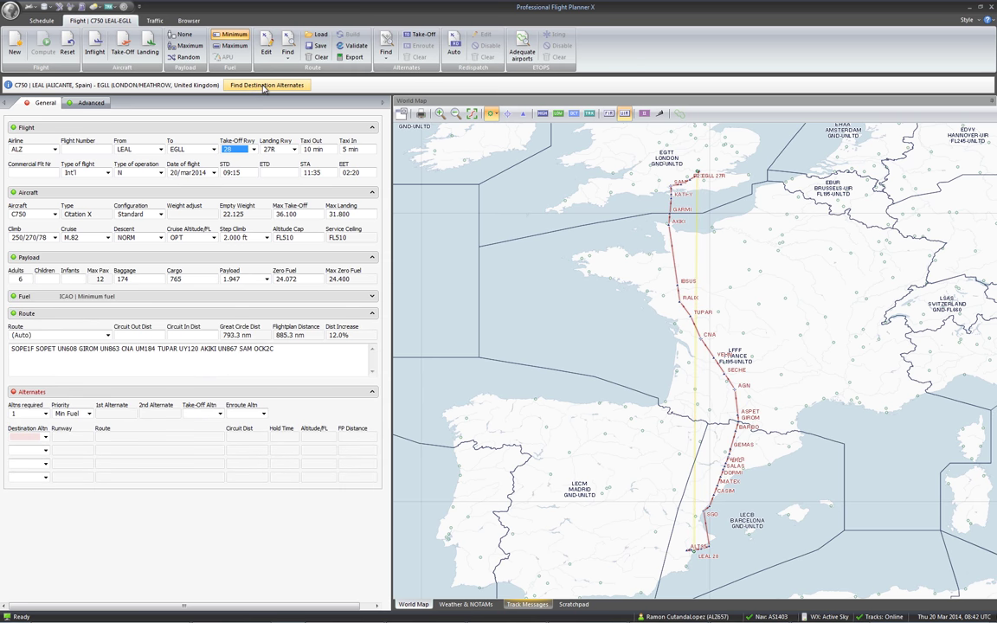
pyautogui.click(262, 85)
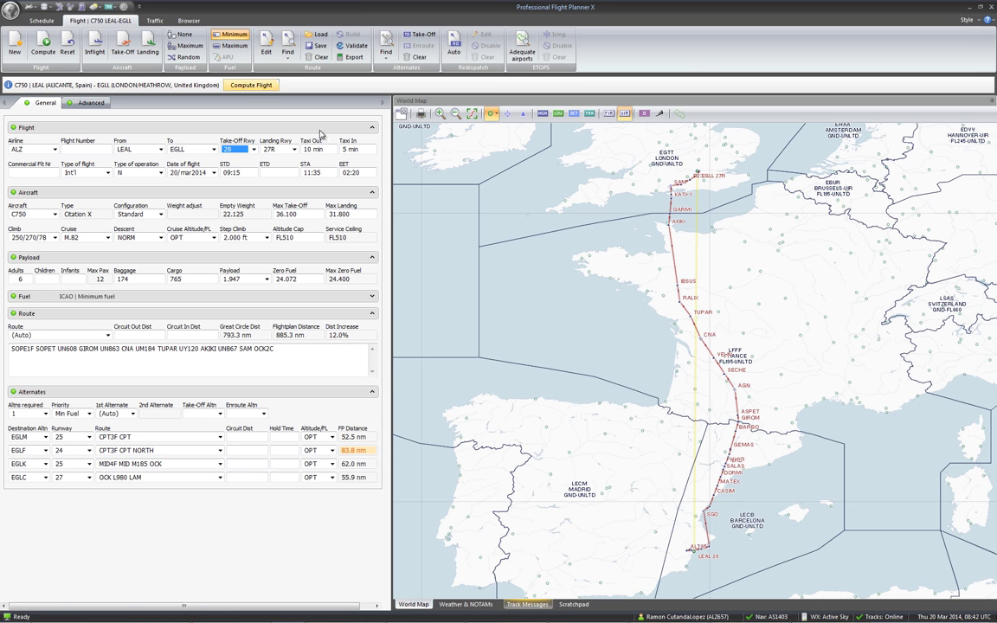
pyautogui.moveTo(647, 430); pyautogui.dragTo(545, 397)
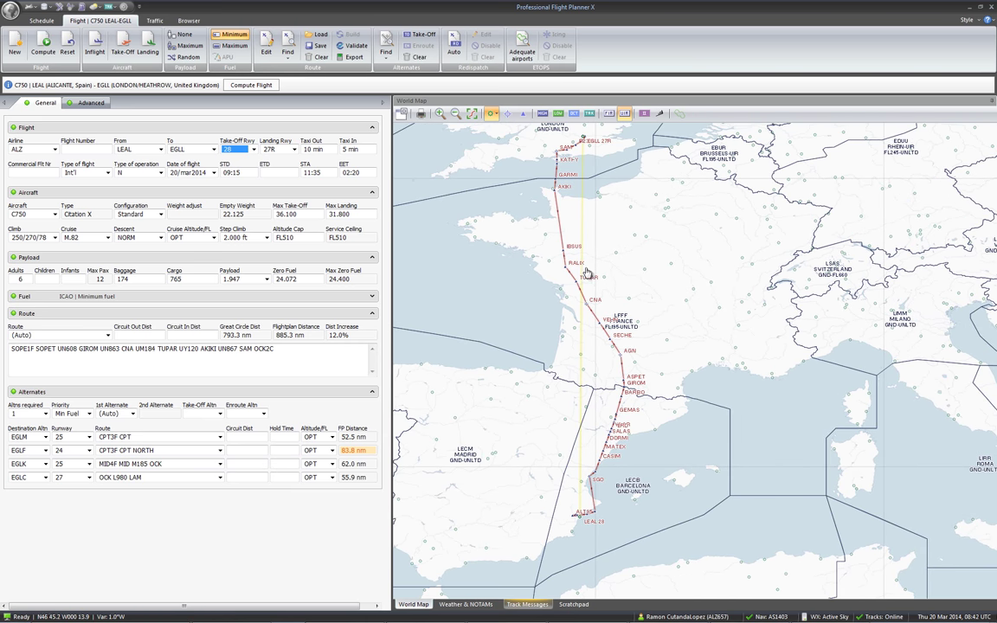
# Open the export options for the route, look through the supported add-ons and their locations, and close them without saving.
pyautogui.click(353, 59)
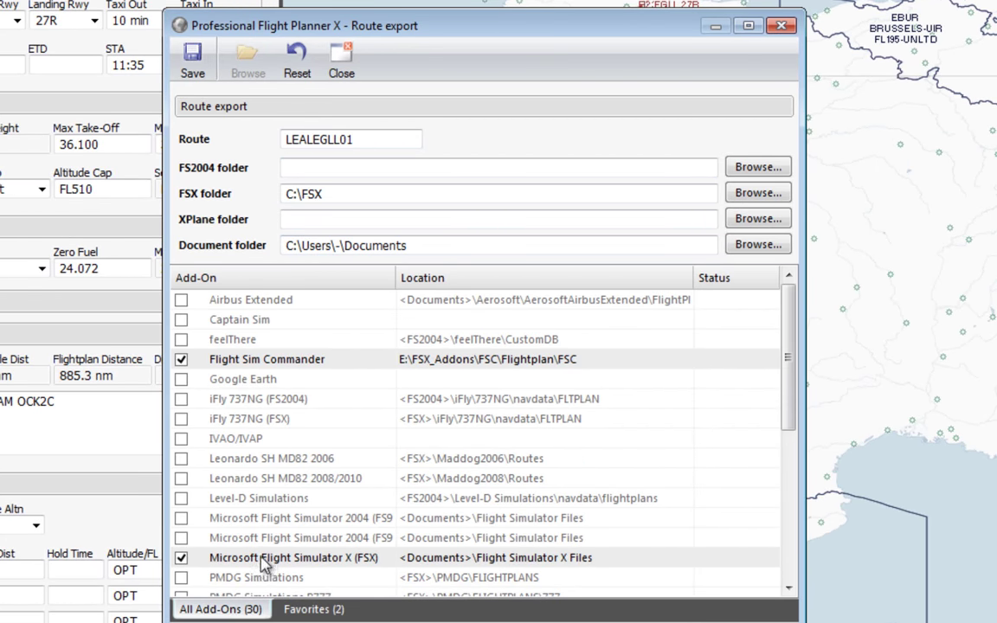
pyautogui.moveTo(787, 357); pyautogui.dragTo(788, 470)
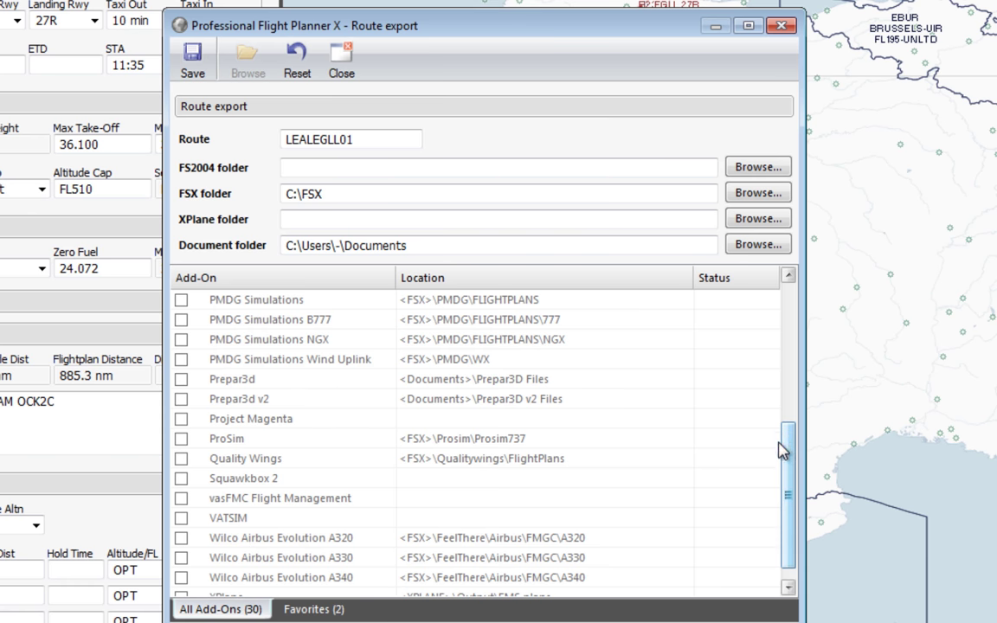
pyautogui.moveTo(790, 494); pyautogui.dragTo(790, 378)
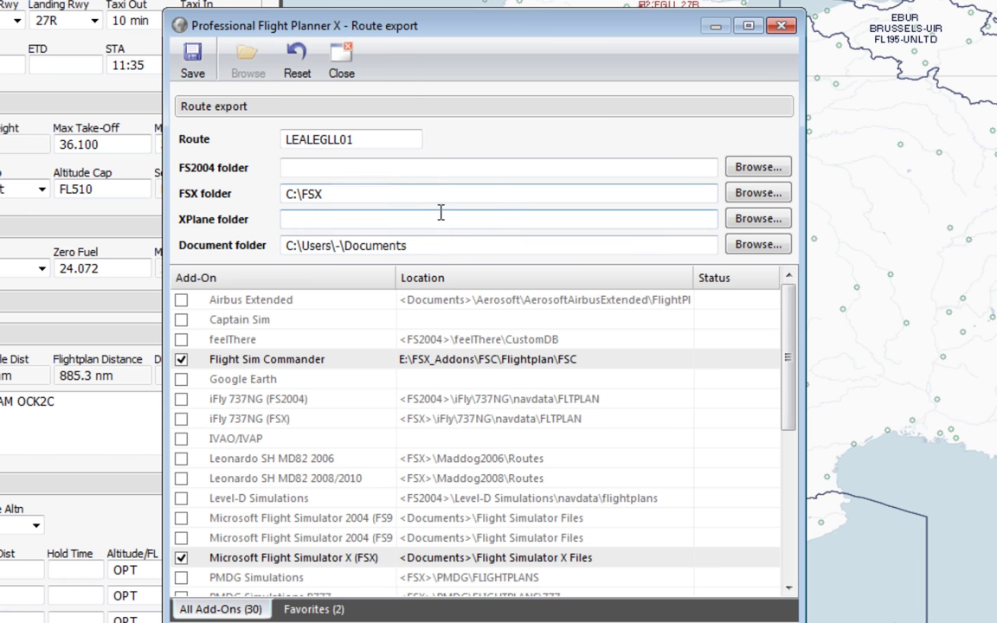
pyautogui.click(329, 74)
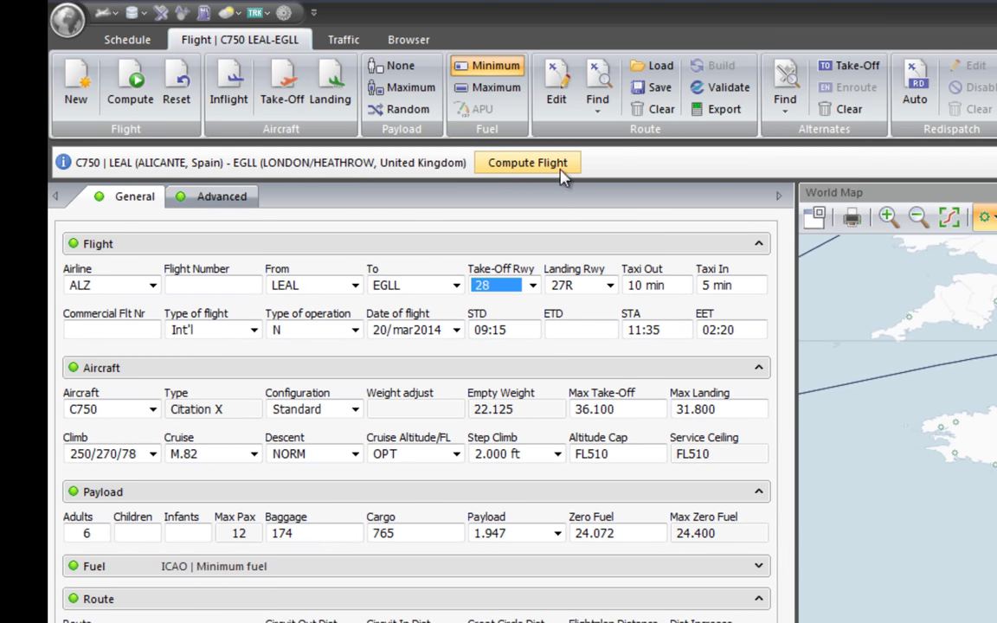
# Compute the LEAL to EGLL flight and open the resulting flight plan document.
pyautogui.click(345, 62)
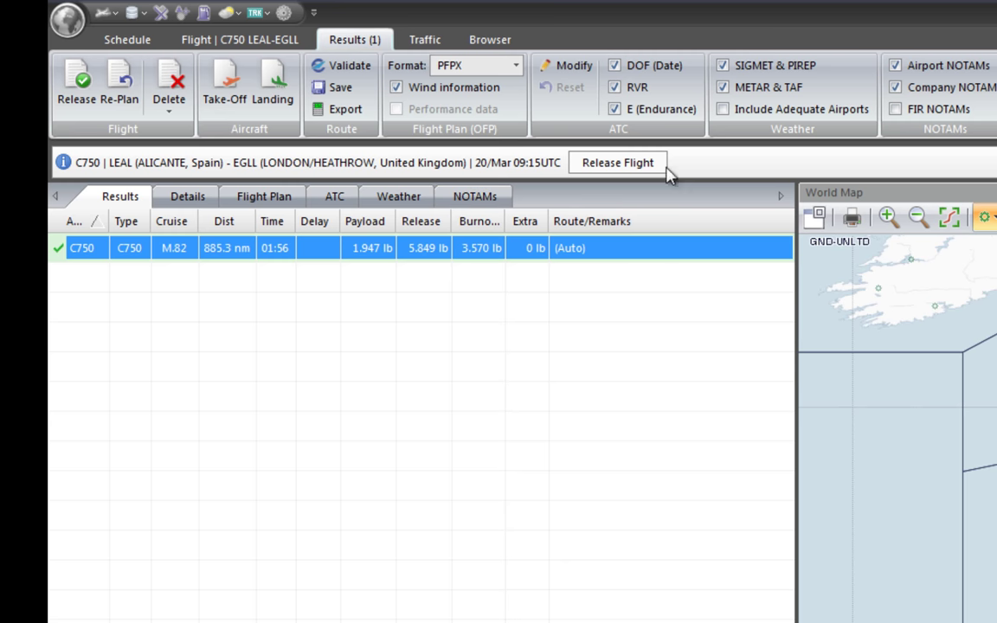
pyautogui.click(266, 201)
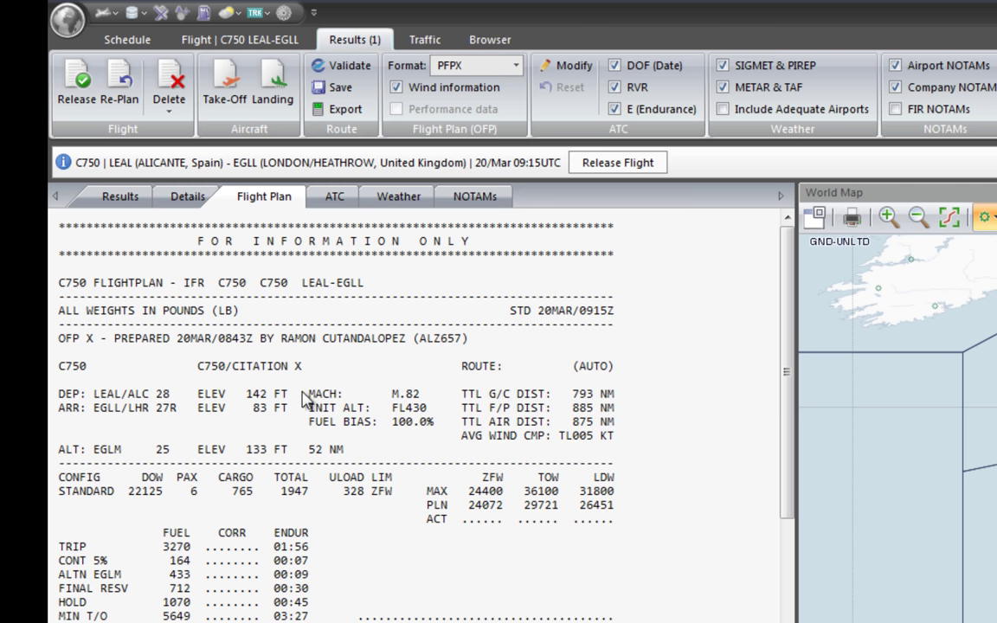
# Examine the flight plan's departure runway, cruise Mach, initial altitude, distances, average wind, and maximum versus planned weights.
pyautogui.moveTo(67, 394); pyautogui.dragTo(170, 394)
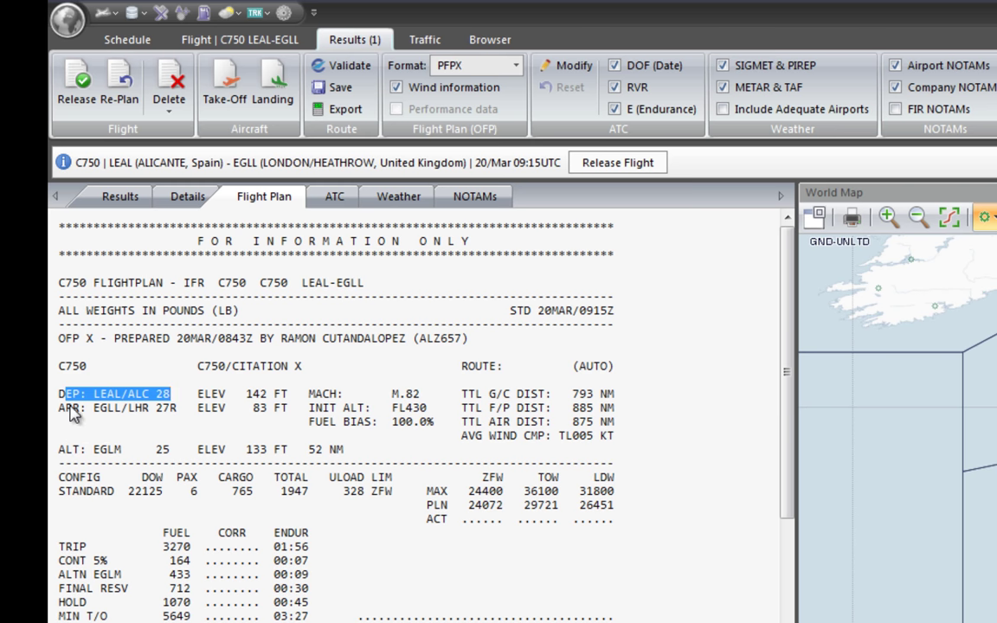
pyautogui.moveTo(215, 398); pyautogui.dragTo(441, 403)
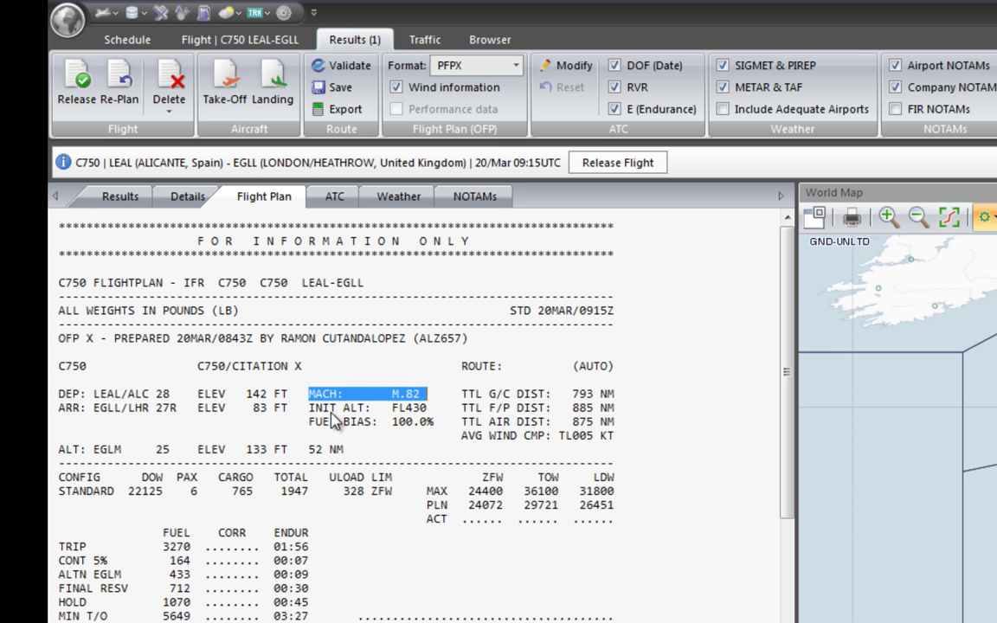
pyautogui.moveTo(308, 407); pyautogui.dragTo(433, 408)
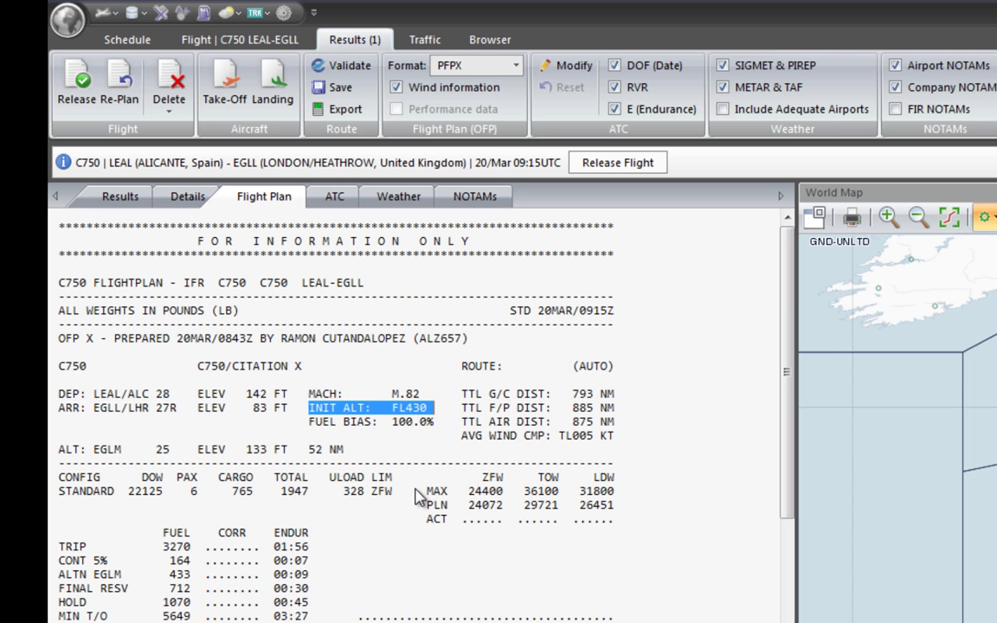
pyautogui.moveTo(467, 395); pyautogui.dragTo(618, 446)
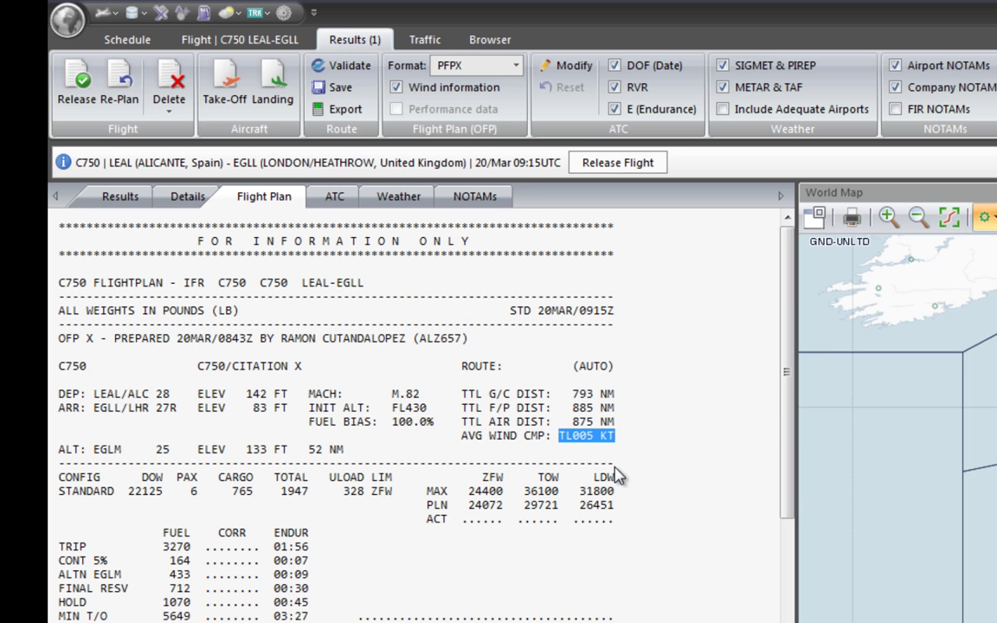
pyautogui.scroll(-3, 616, 475)
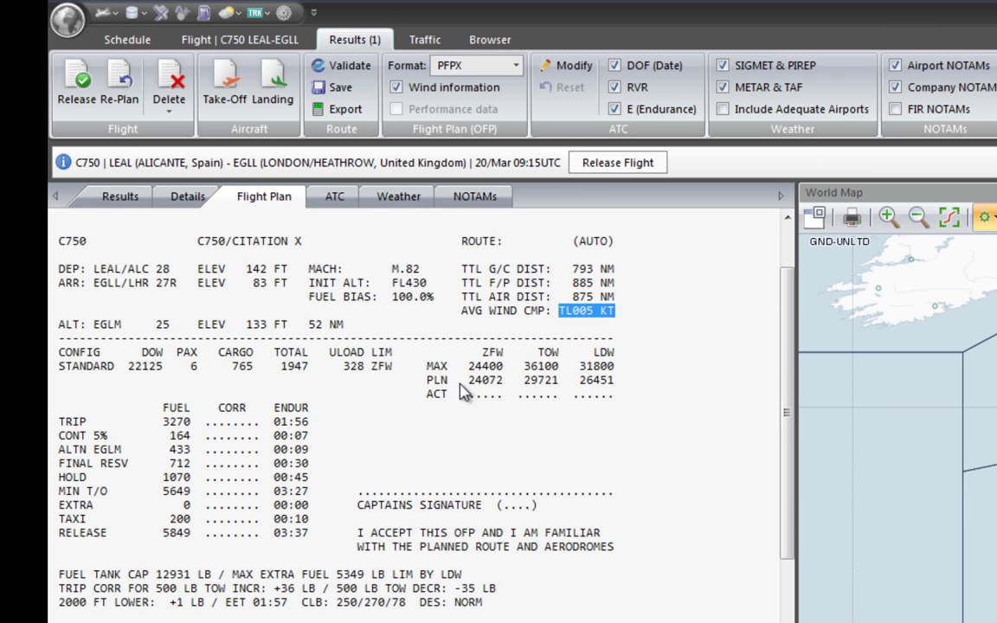
pyautogui.doubleClick(487, 353)
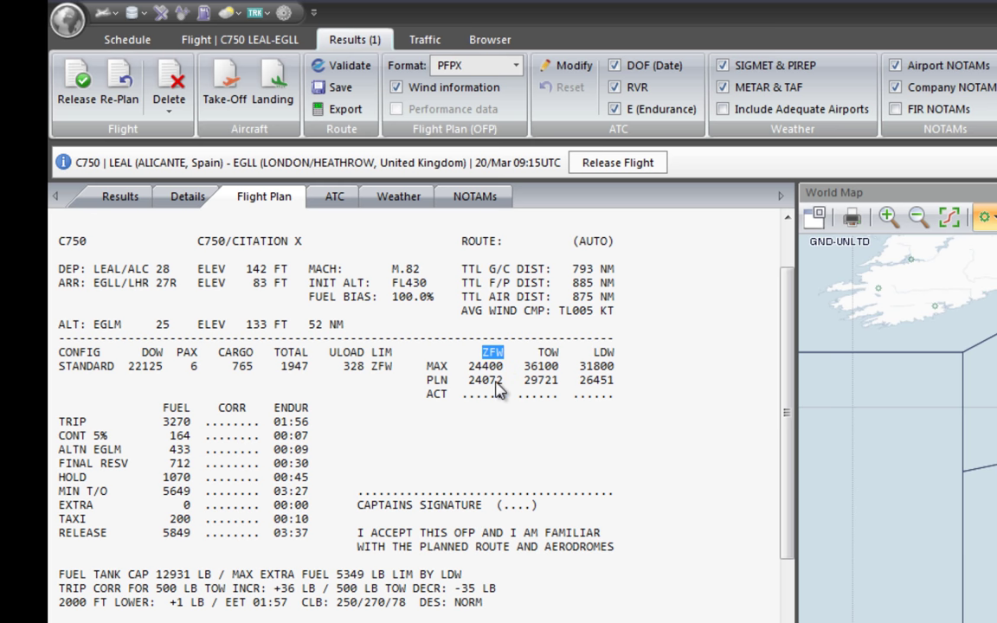
pyautogui.moveTo(468, 381); pyautogui.dragTo(504, 392)
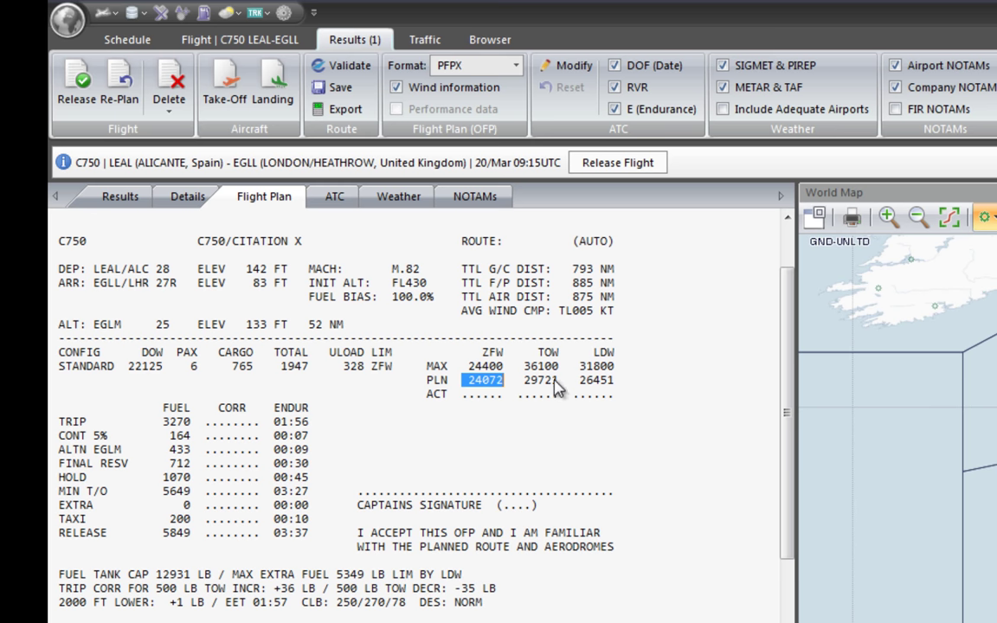
pyautogui.click(525, 366)
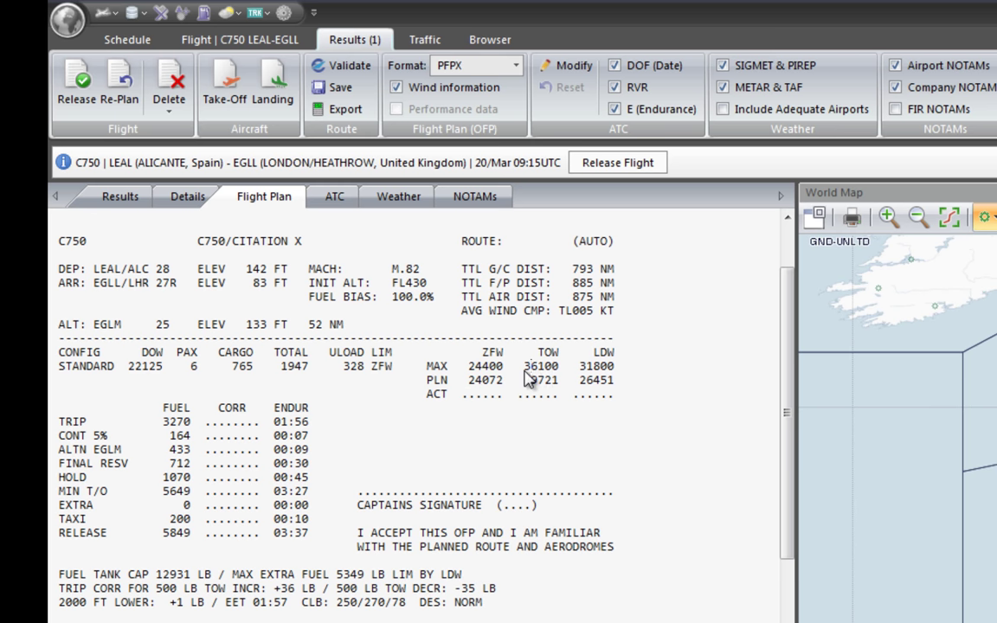
pyautogui.doubleClick(473, 386)
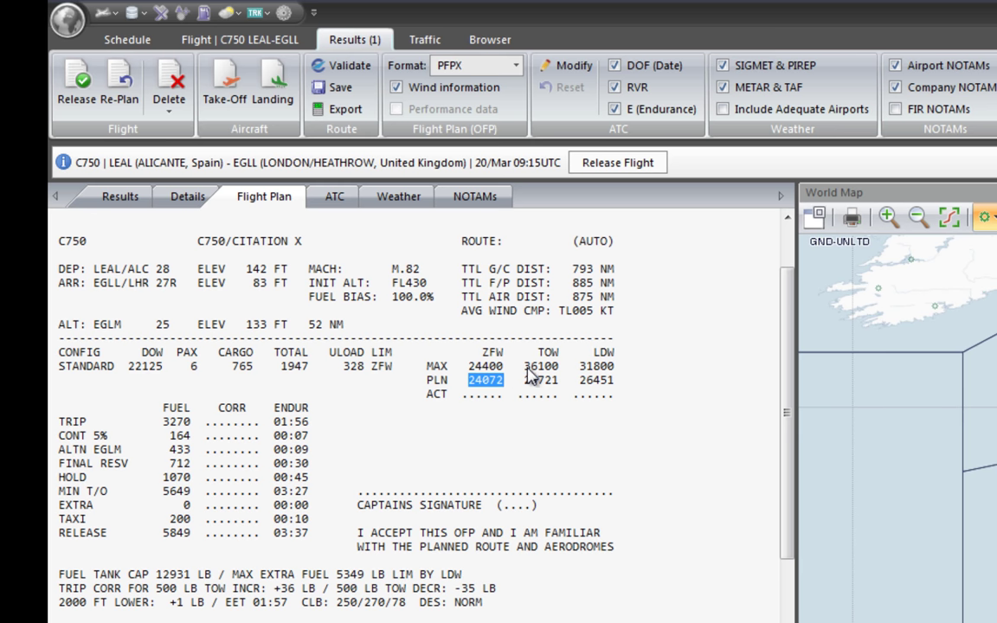
pyautogui.doubleClick(554, 367)
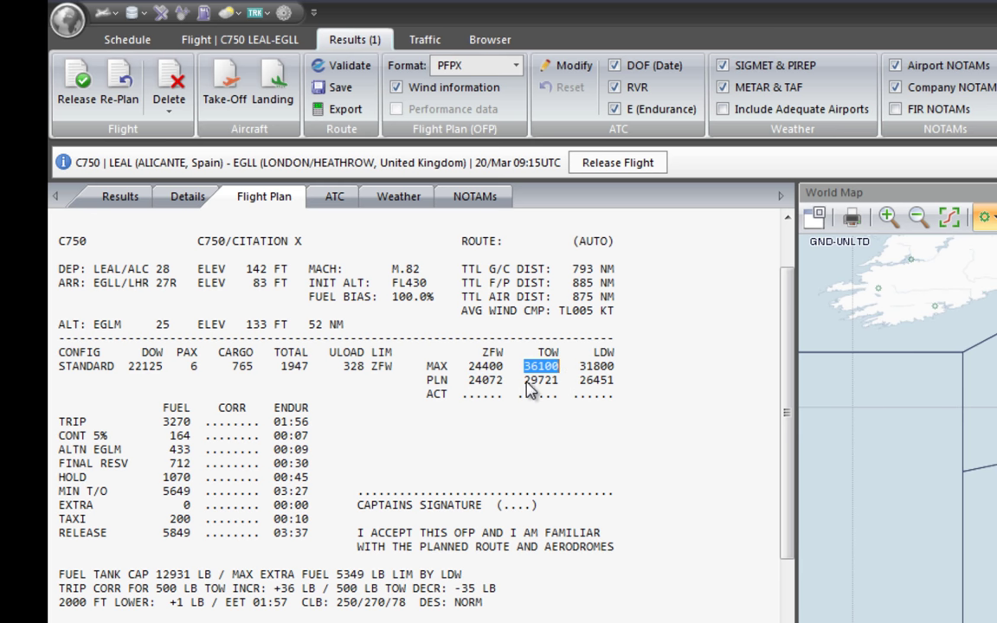
pyautogui.moveTo(523, 380); pyautogui.dragTo(554, 379)
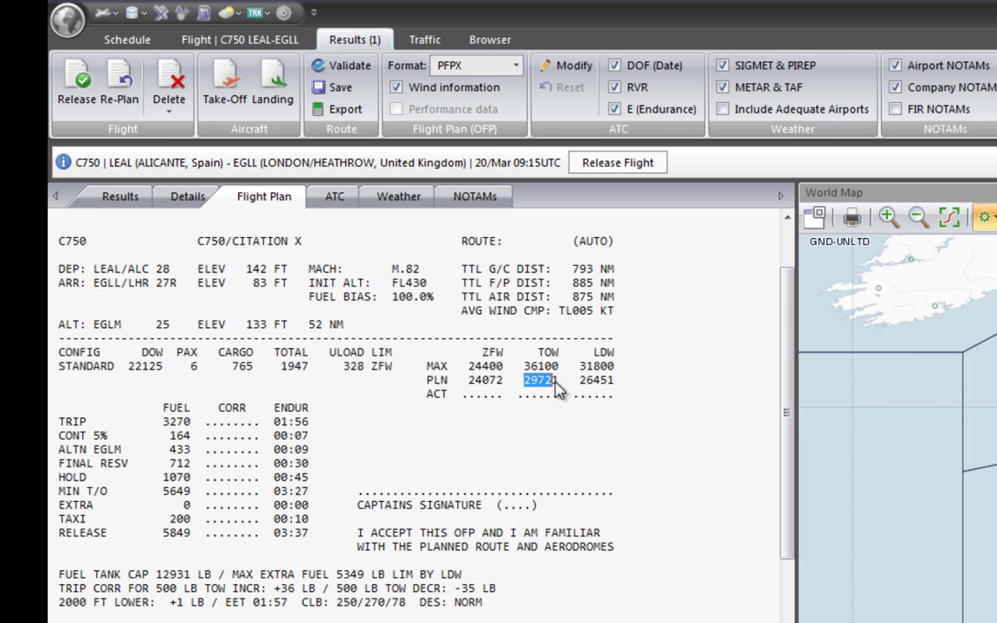
pyautogui.click(597, 368)
# Examine the flight plan's fuel breakdown, release fuel, ATC route and alternate planning table.
pyautogui.moveTo(57, 419)
pyautogui.mouseDown()
pyautogui.moveTo(289, 452)
pyautogui.moveTo(312, 434)
pyautogui.moveTo(322, 528)
pyautogui.mouseUp()
pyautogui.click(308, 536)
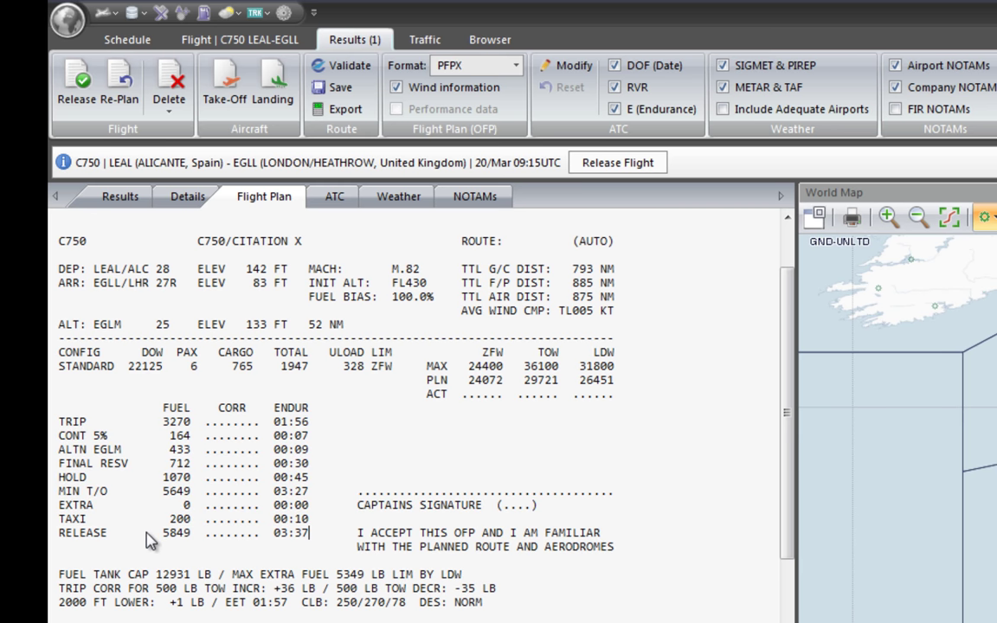
pyautogui.moveTo(163, 534); pyautogui.dragTo(193, 538)
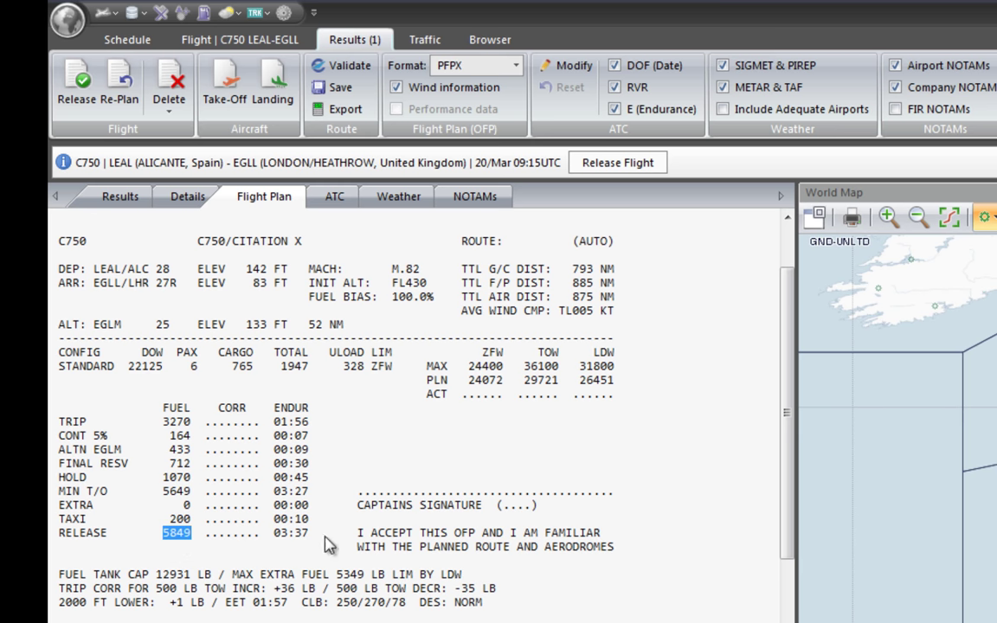
pyautogui.scroll(-3, 423, 534)
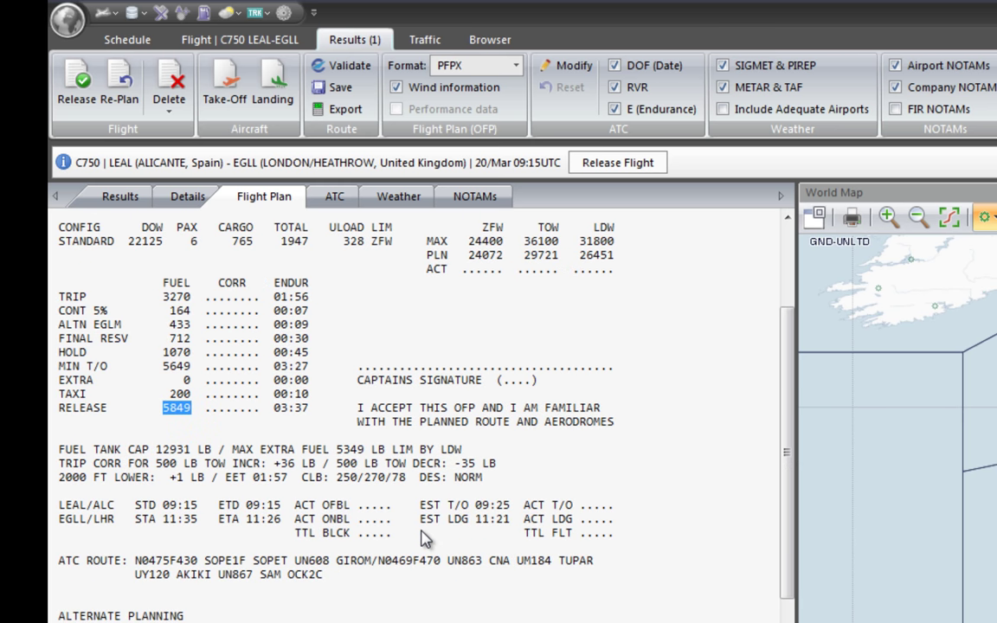
pyautogui.scroll(-3, 424, 538)
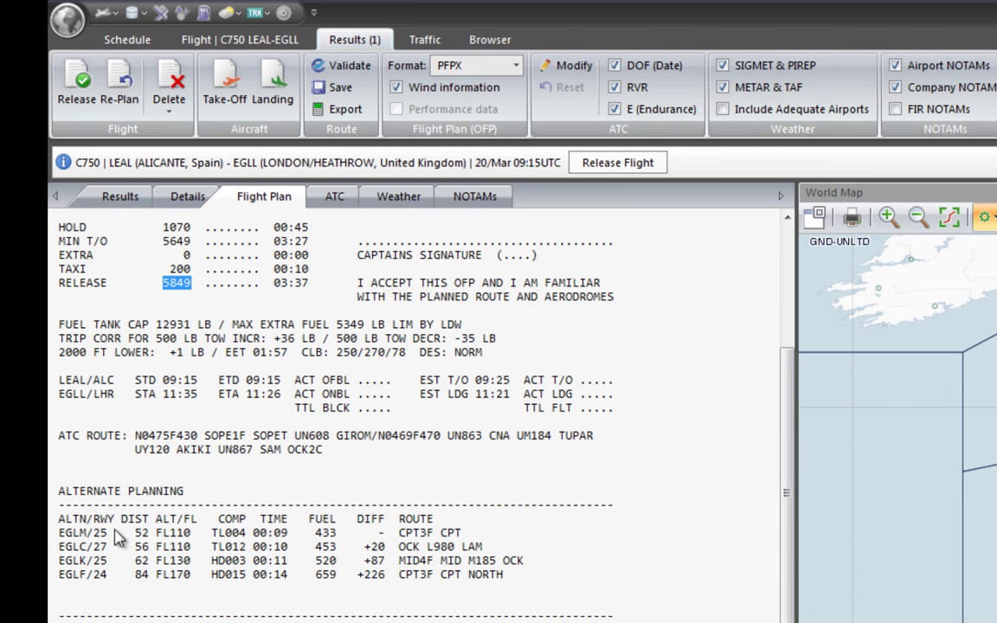
pyautogui.moveTo(65, 437); pyautogui.dragTo(323, 451)
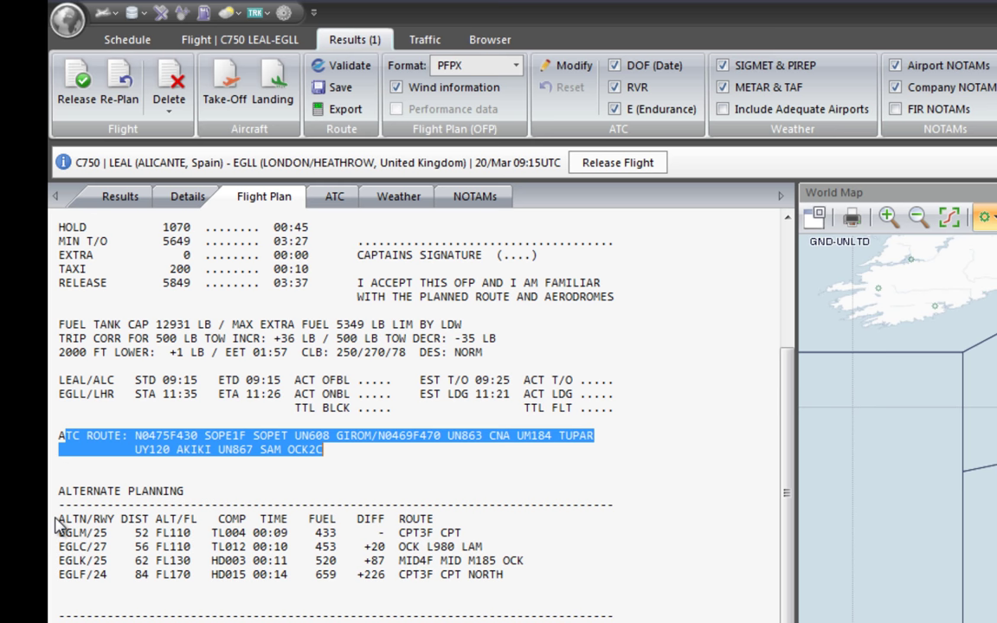
pyautogui.moveTo(57, 517); pyautogui.dragTo(510, 578)
# Examine the waypoint log from LEAL up to the top of climb and view the ATC flight plan text.
pyautogui.scroll(-8, 538, 587)
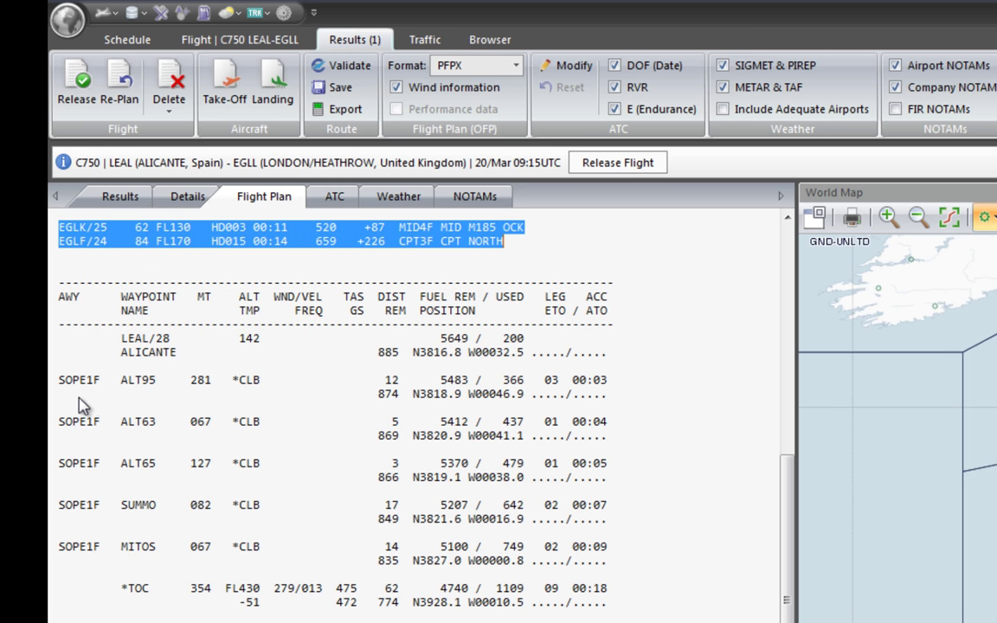
pyautogui.moveTo(71, 381); pyautogui.dragTo(587, 585)
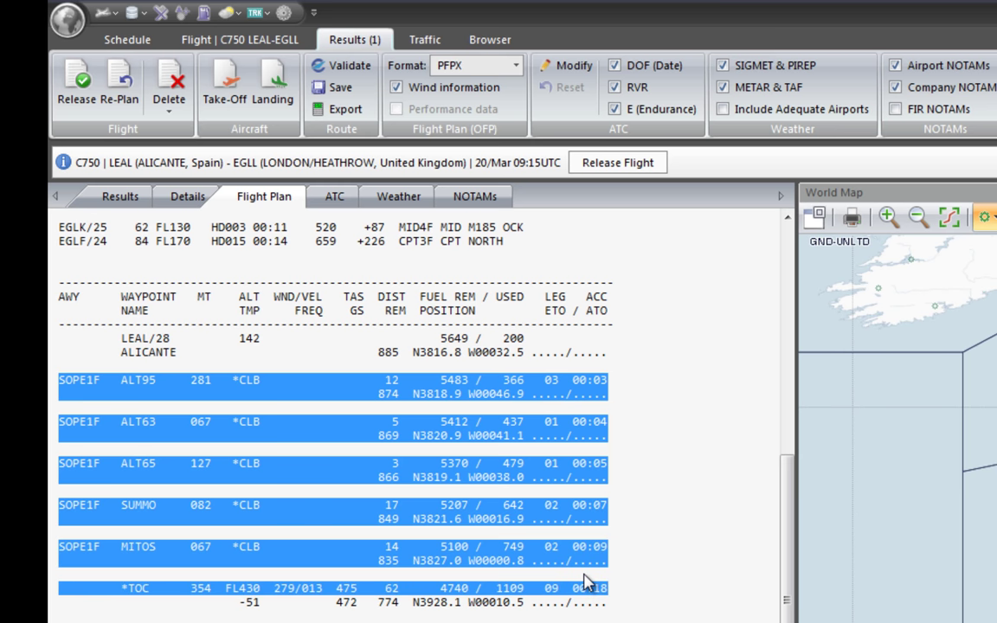
pyautogui.scroll(15, 503, 601)
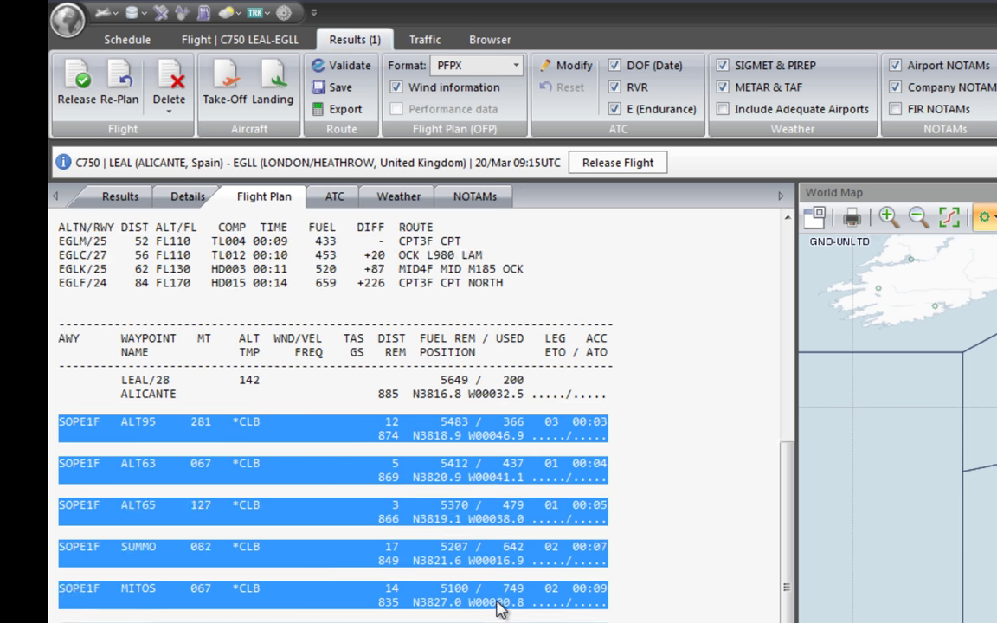
pyautogui.click(322, 199)
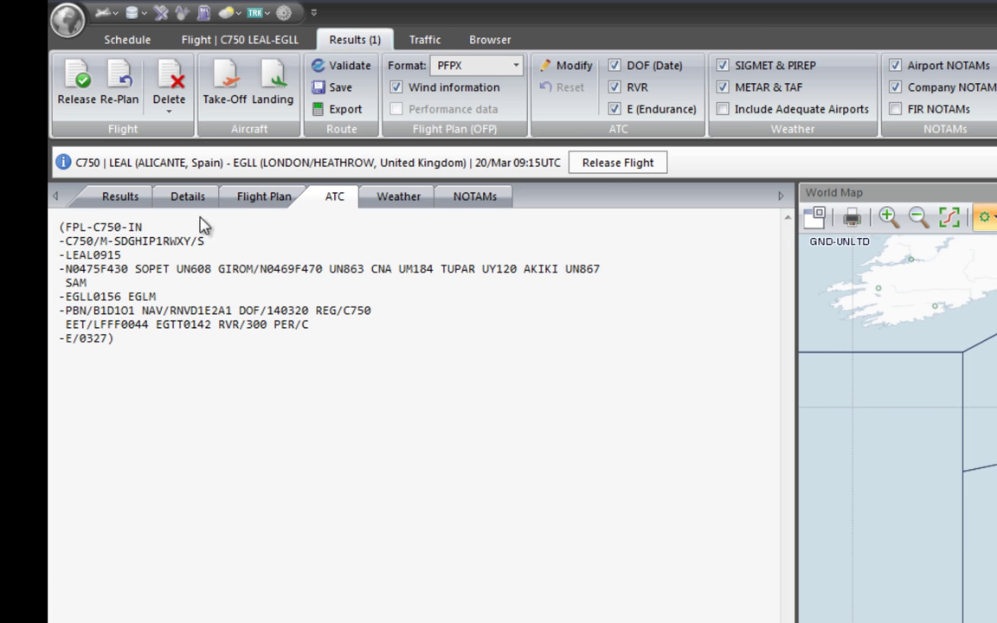
# View the weather briefing for the flight, and open the LEAL to EGLL route in the Route Editor.
pyautogui.click(390, 195)
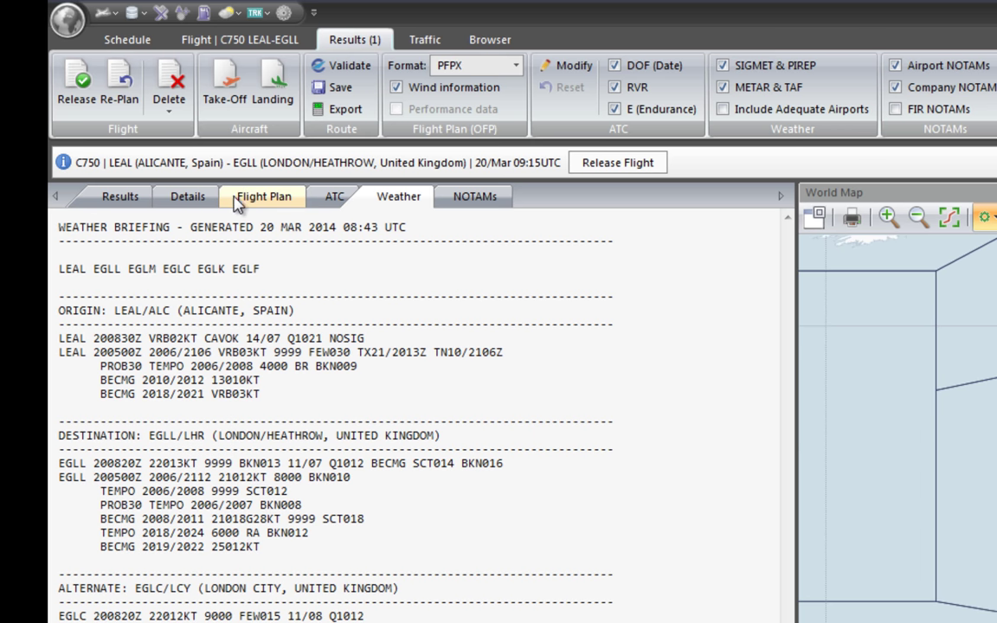
pyautogui.click(246, 39)
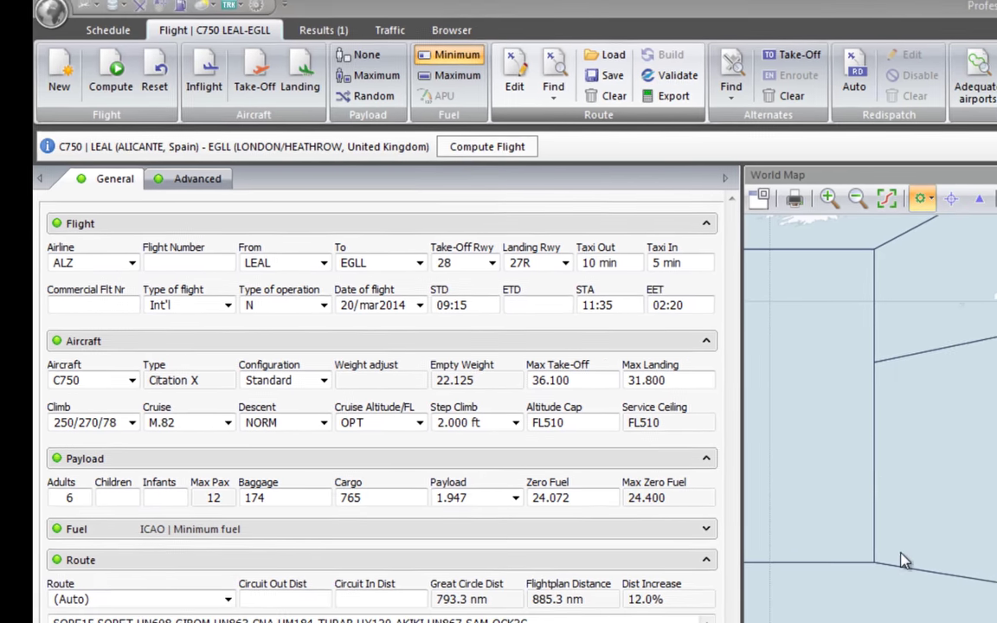
pyautogui.doubleClick(904, 561)
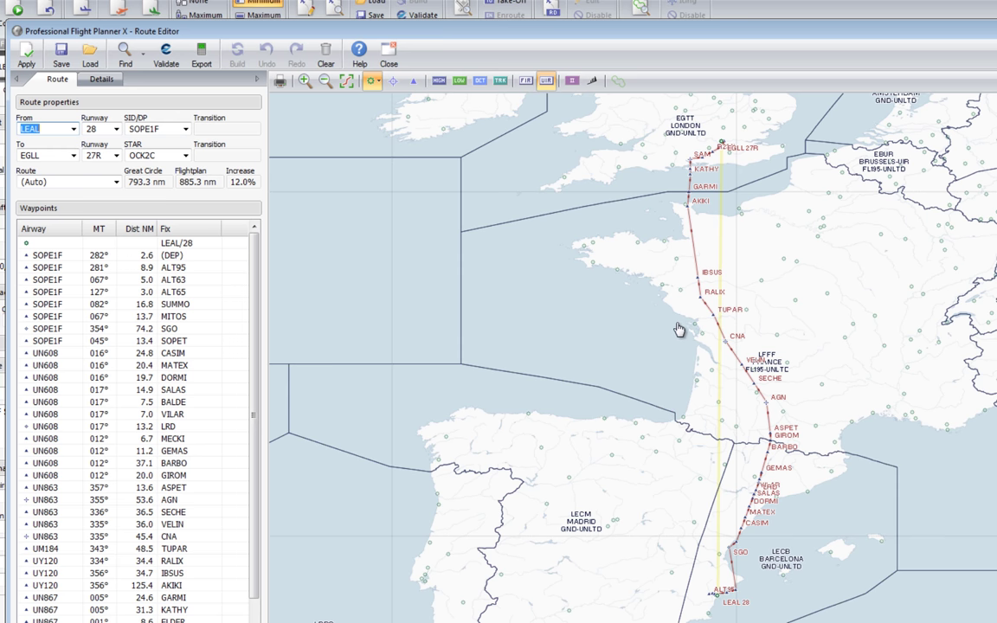
# Show the high-level airways on the route map and inspect them over Spain, and do the same with the low-level airways, hiding each layer again.
pyautogui.click(439, 80)
pyautogui.scroll(5, 615, 397)
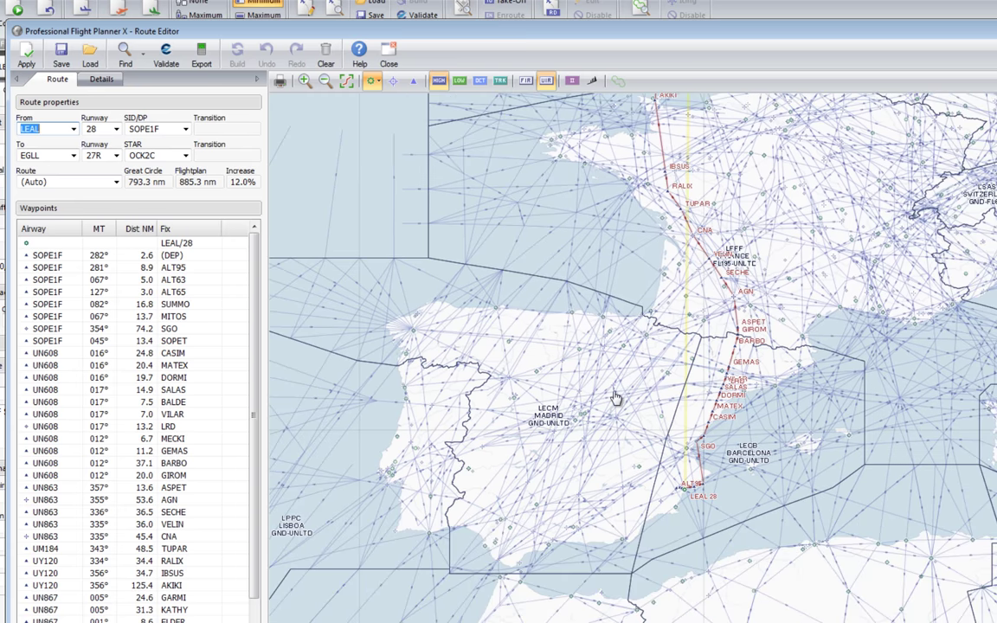
pyautogui.scroll(1, 614, 396)
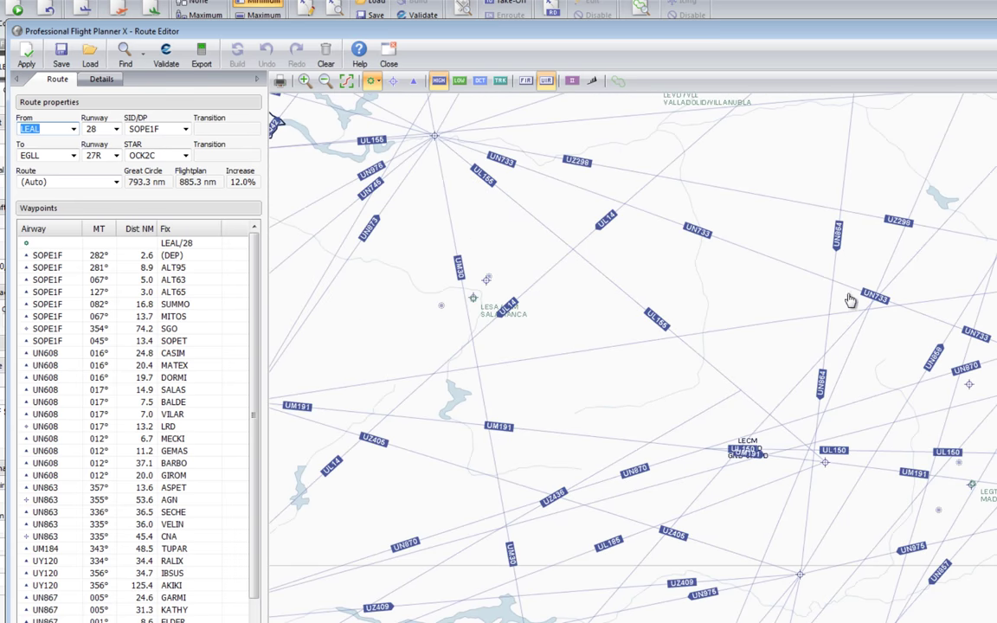
pyautogui.click(438, 80)
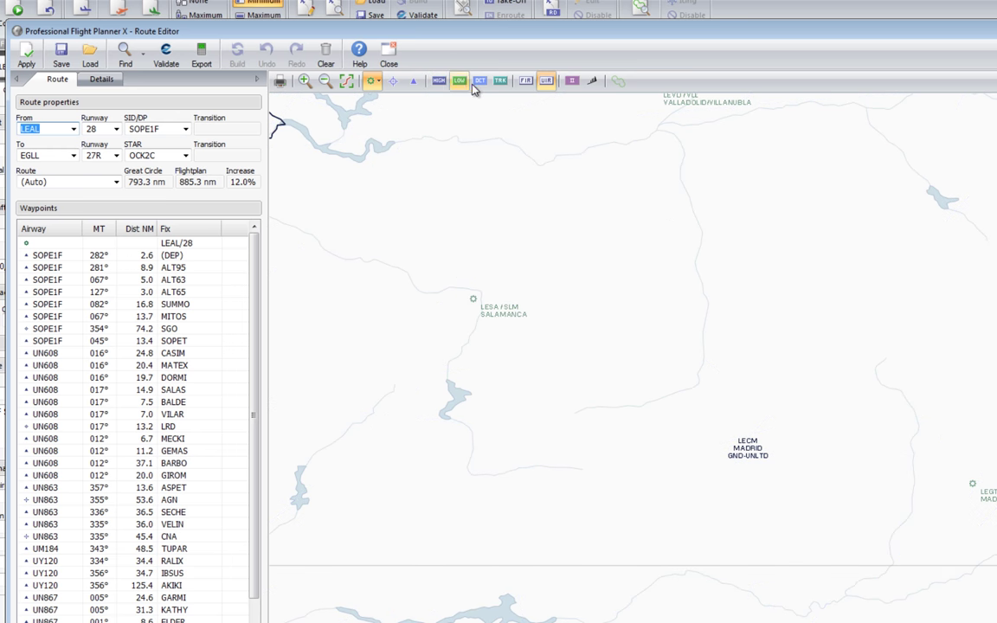
pyautogui.click(459, 80)
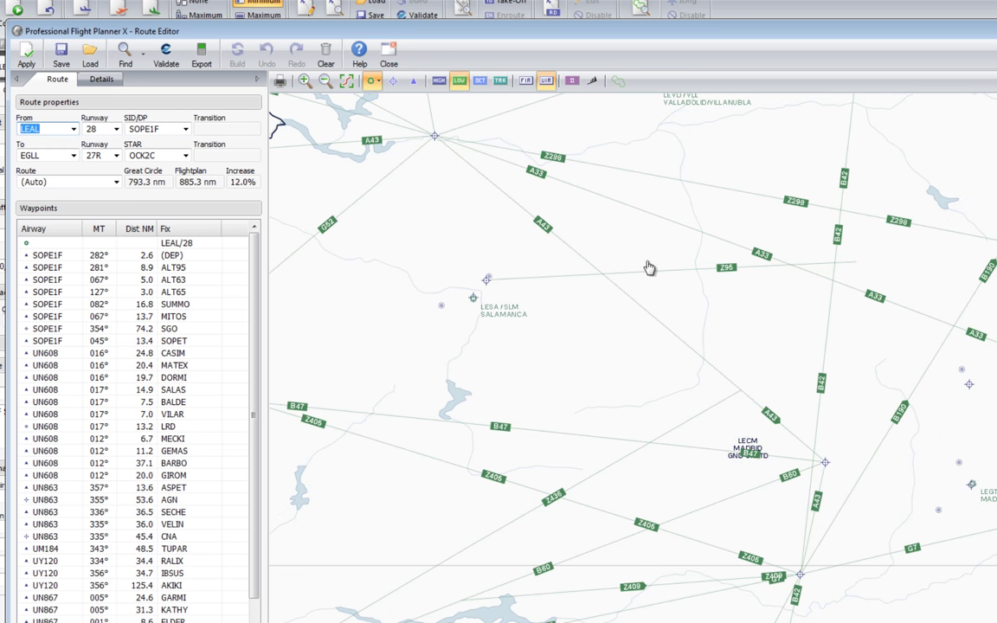
pyautogui.click(459, 80)
pyautogui.scroll(-3, 596, 343)
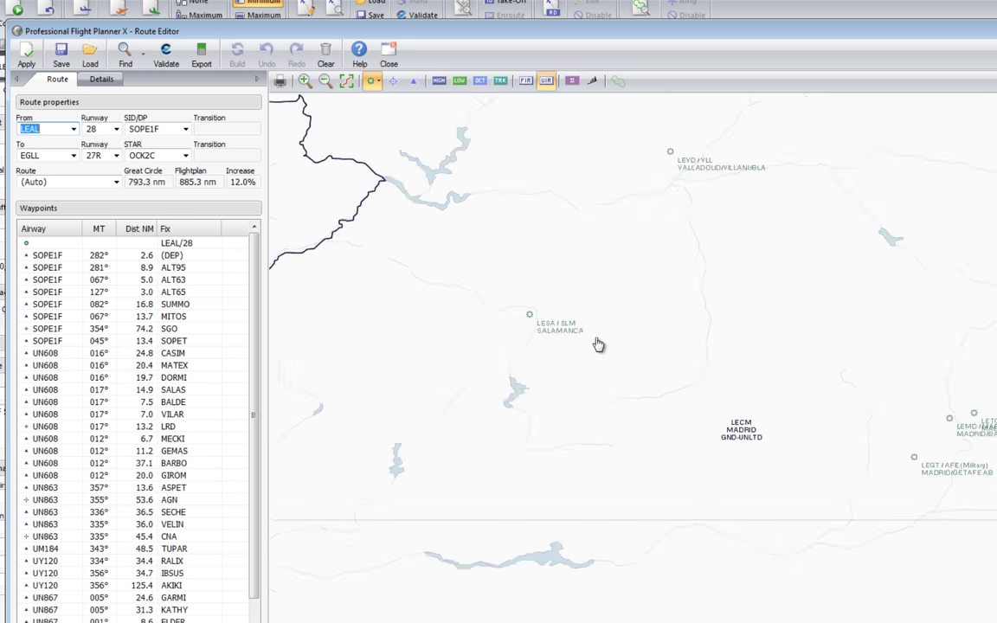
pyautogui.scroll(-2, 659, 353)
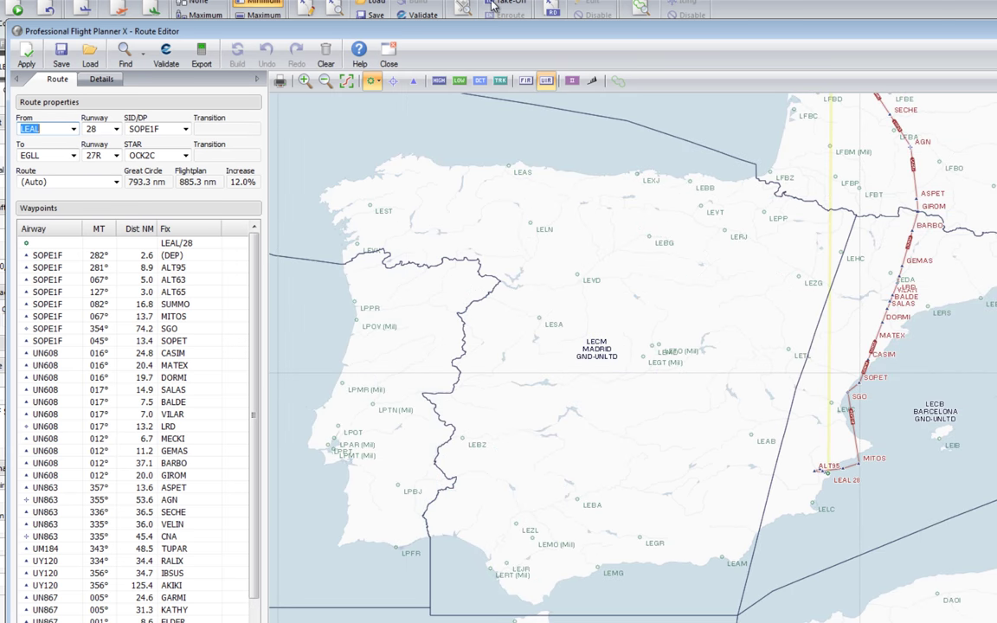
# Show medium and small airports on the route map, and hide both again so only large airports are displayed.
pyautogui.click(374, 80)
pyautogui.click(412, 118)
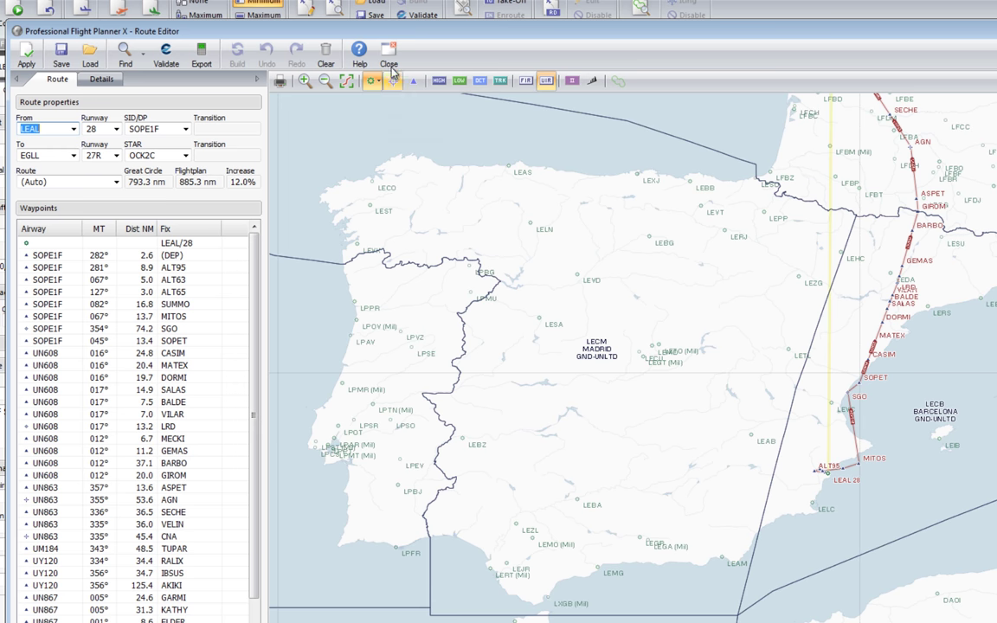
pyautogui.click(374, 80)
pyautogui.click(394, 130)
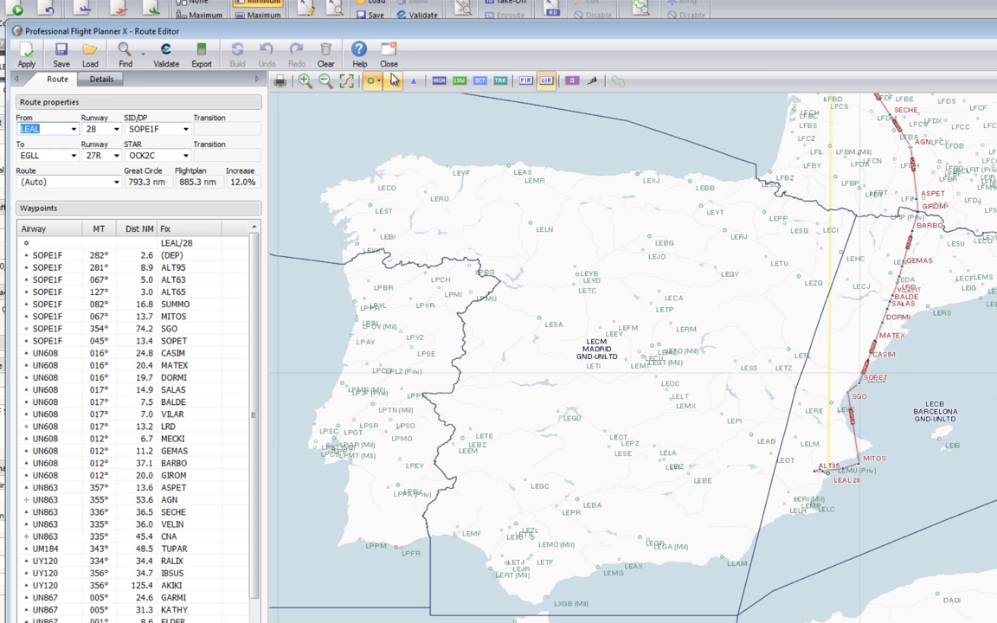
pyautogui.click(378, 82)
pyautogui.click(393, 129)
pyautogui.click(378, 82)
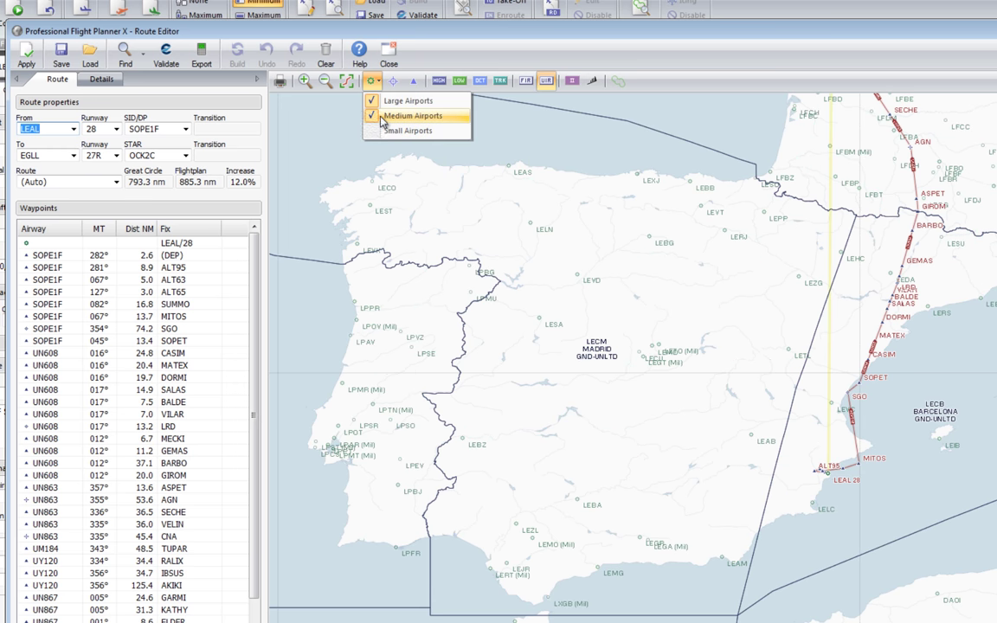
pyautogui.click(407, 113)
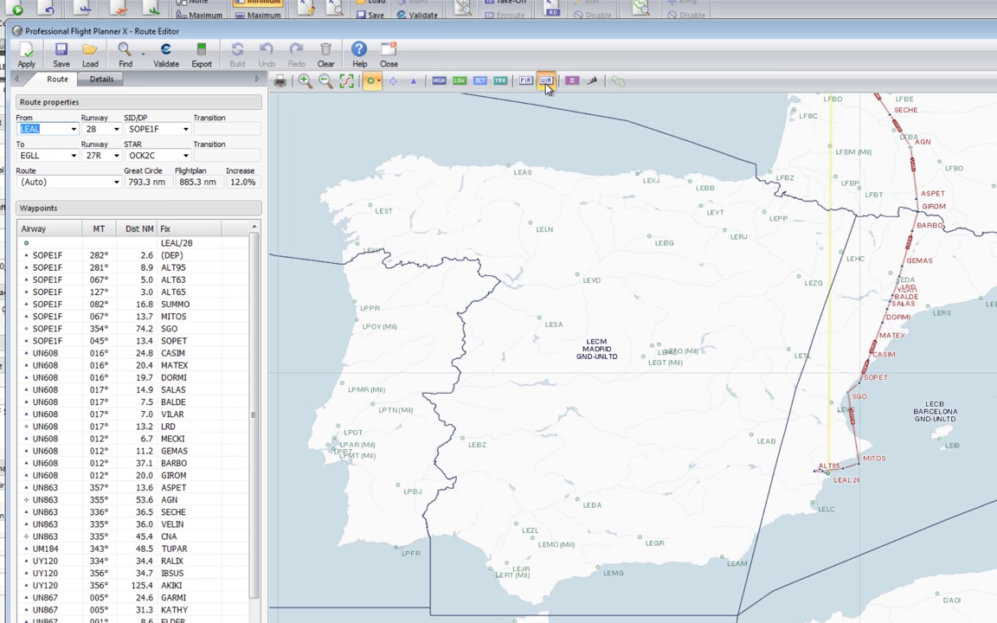
# Display the FIR boundaries instead of the UIR boundaries on the route map, and view them across the Atlantic.
pyautogui.scroll(-2, 582, 242)
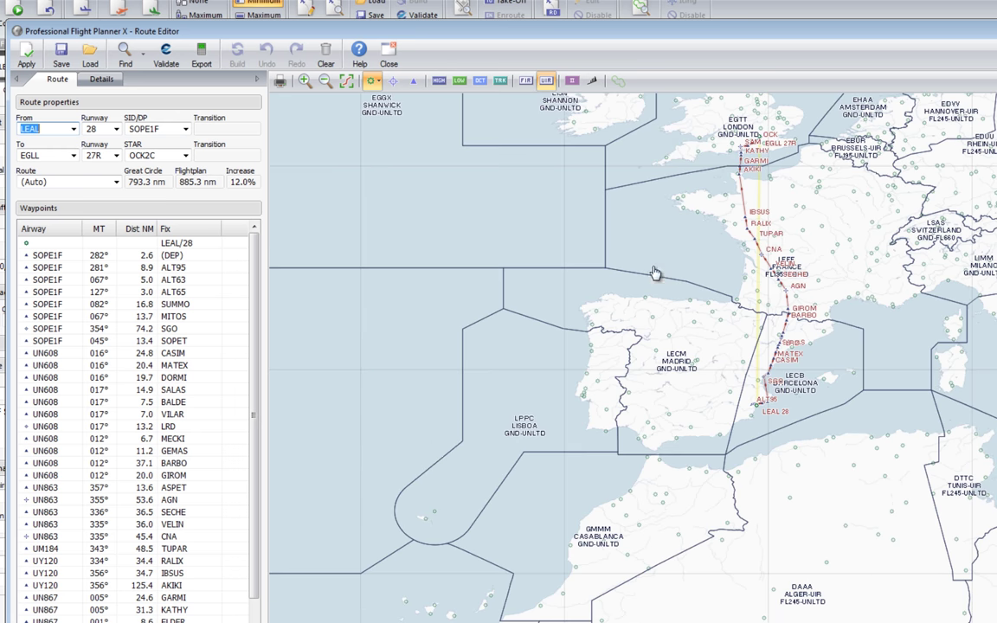
pyautogui.click(526, 81)
pyautogui.click(547, 81)
pyautogui.click(541, 81)
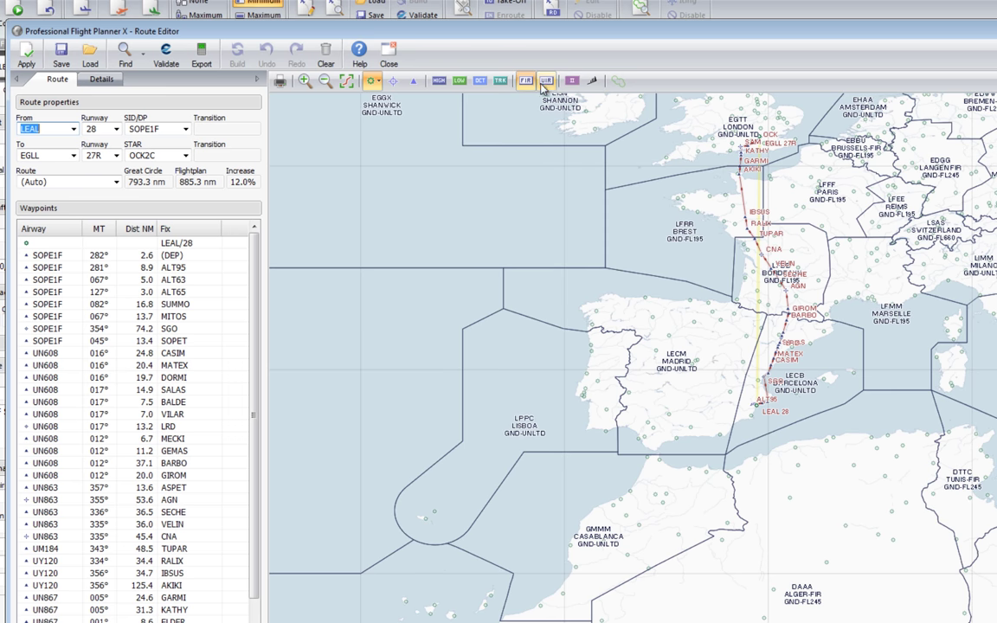
pyautogui.scroll(-3, 572, 318)
pyautogui.moveTo(573, 319); pyautogui.dragTo(593, 262)
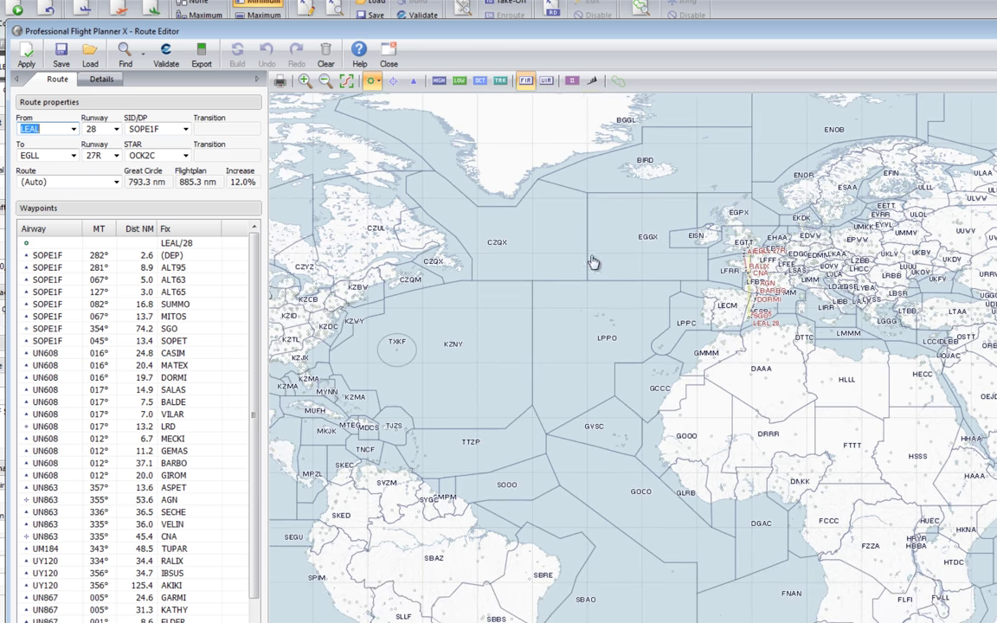
# Check the shaded area overlay and the wind barbs around the route on the map, hide both, and close the Route Editor.
pyautogui.click(571, 81)
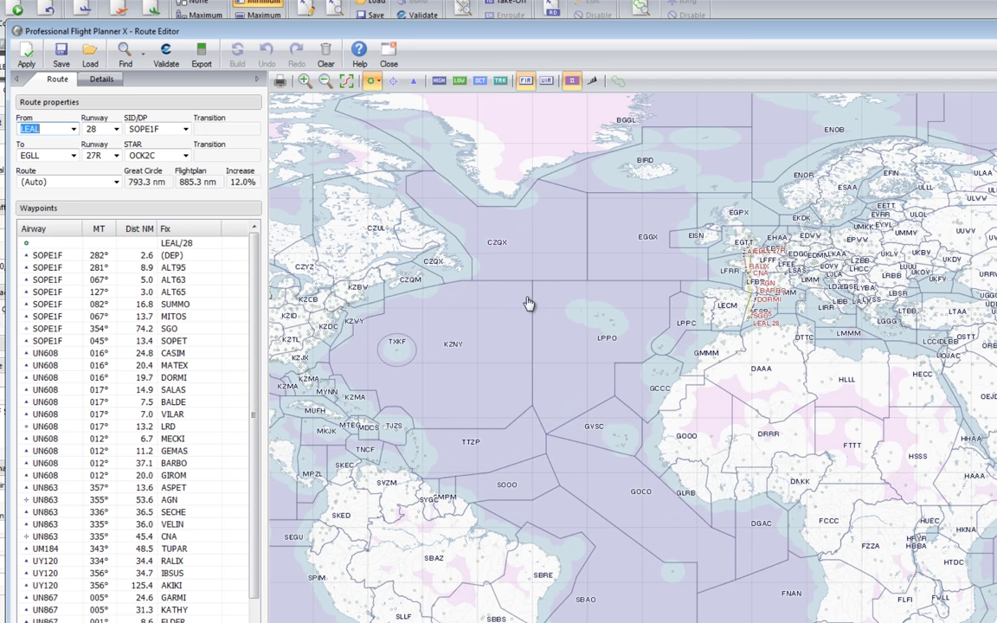
pyautogui.click(571, 81)
pyautogui.click(592, 81)
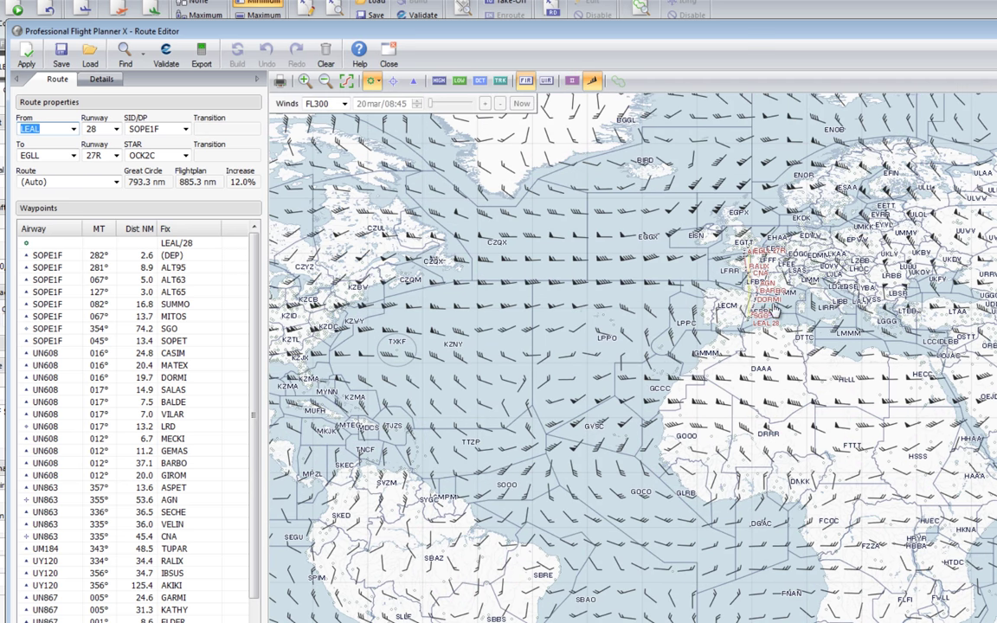
pyautogui.scroll(5, 661, 327)
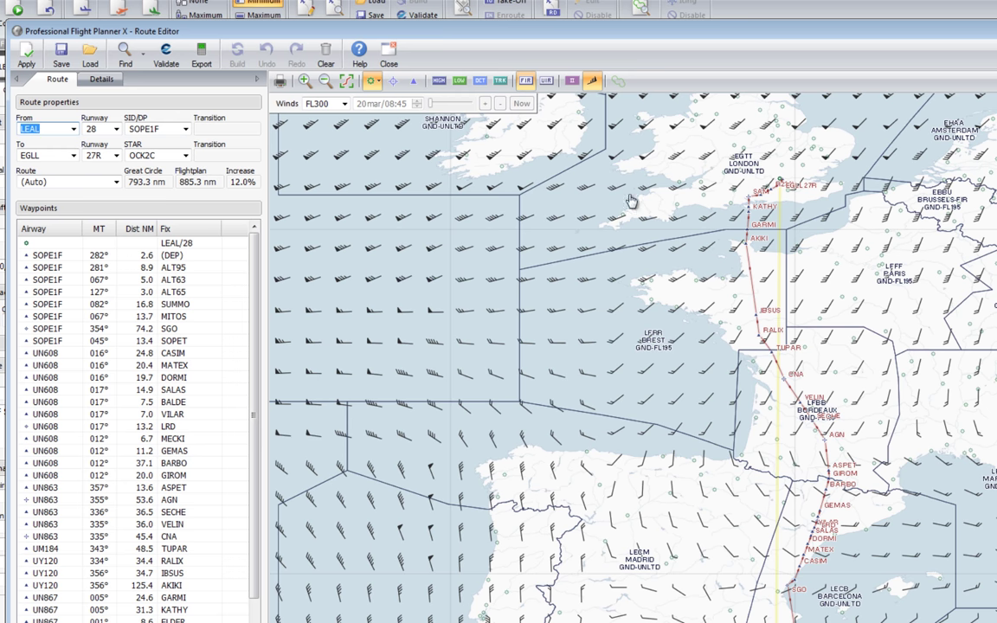
pyautogui.click(592, 81)
pyautogui.scroll(-2, 627, 267)
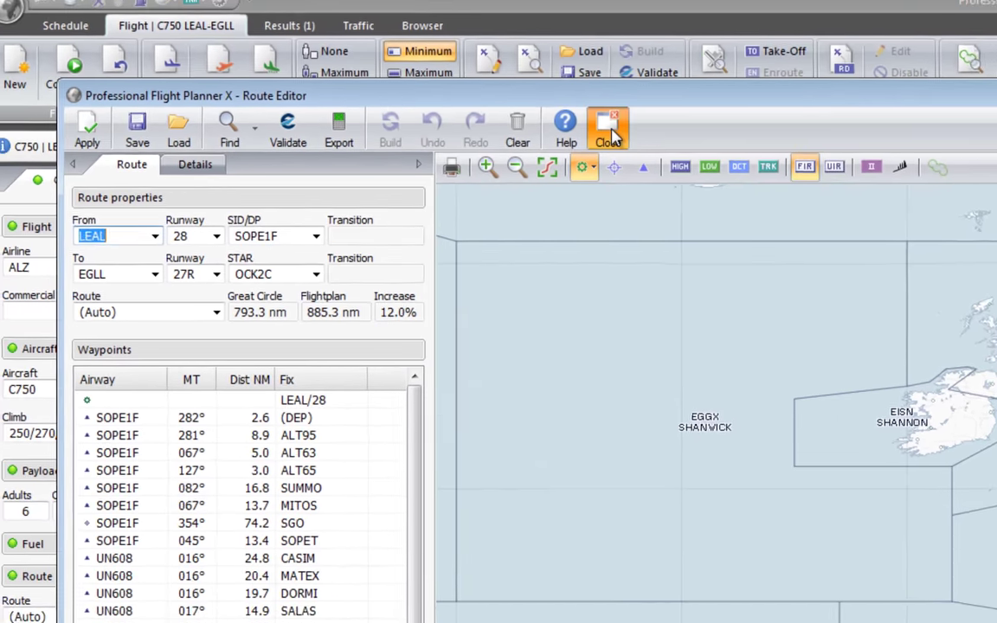
pyautogui.click(611, 137)
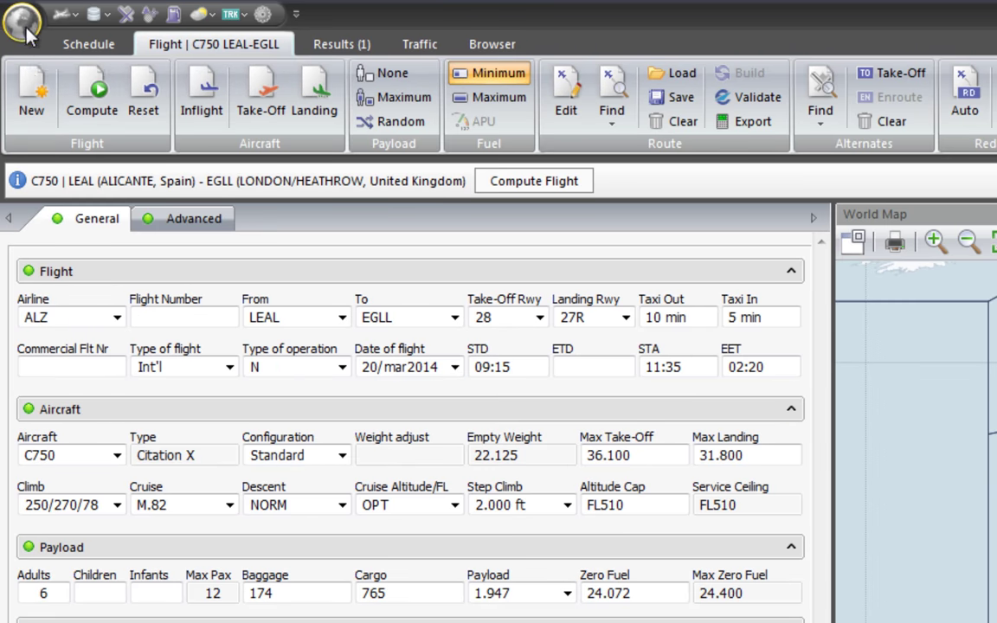
# Open the Aircraft Database and bring up the C750 Citation X record in the Aircraft Editor.
pyautogui.click(22, 19)
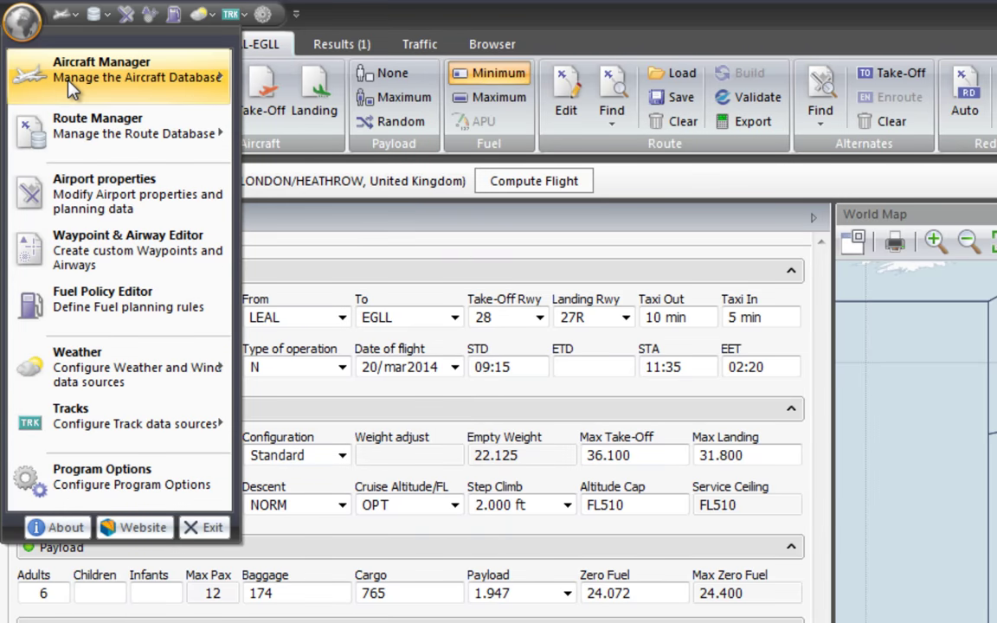
pyautogui.moveTo(72, 87)
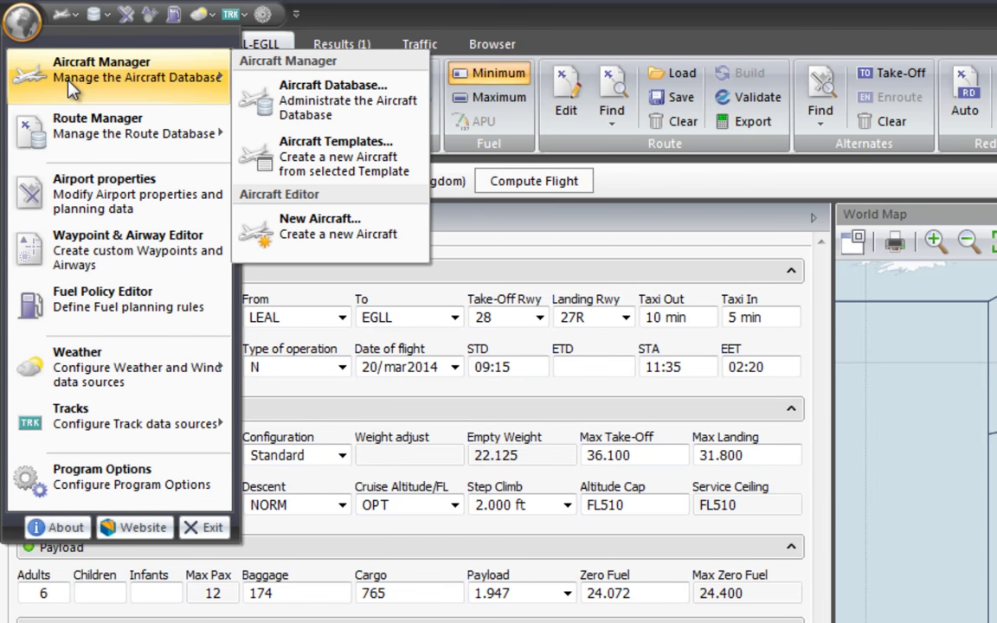
pyautogui.click(267, 97)
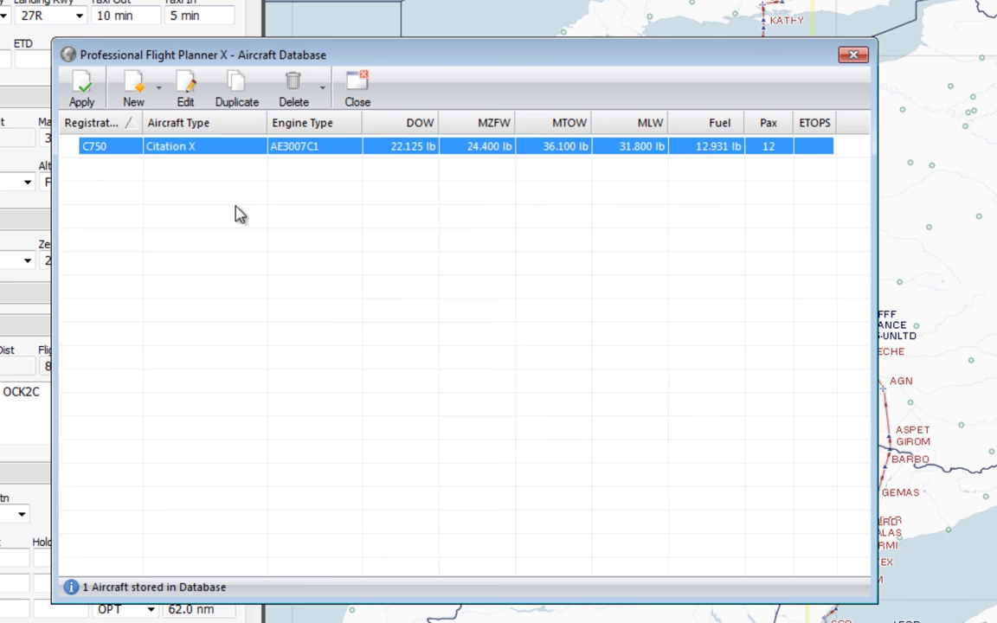
pyautogui.click(185, 92)
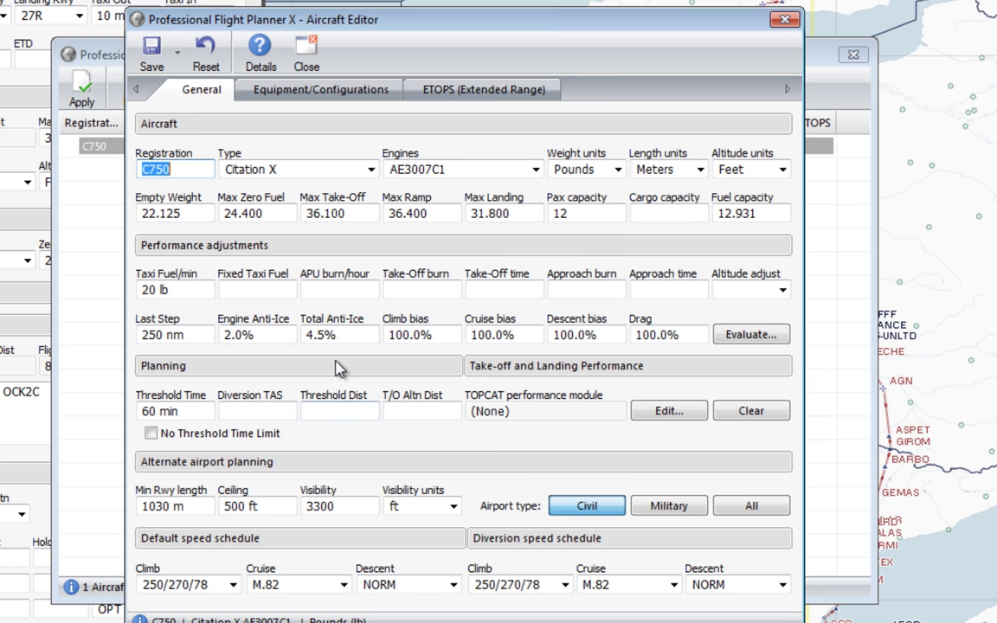
# Examine the C750's equipment codes, PBN and NAV entries, and its configurations list.
pyautogui.click(320, 92)
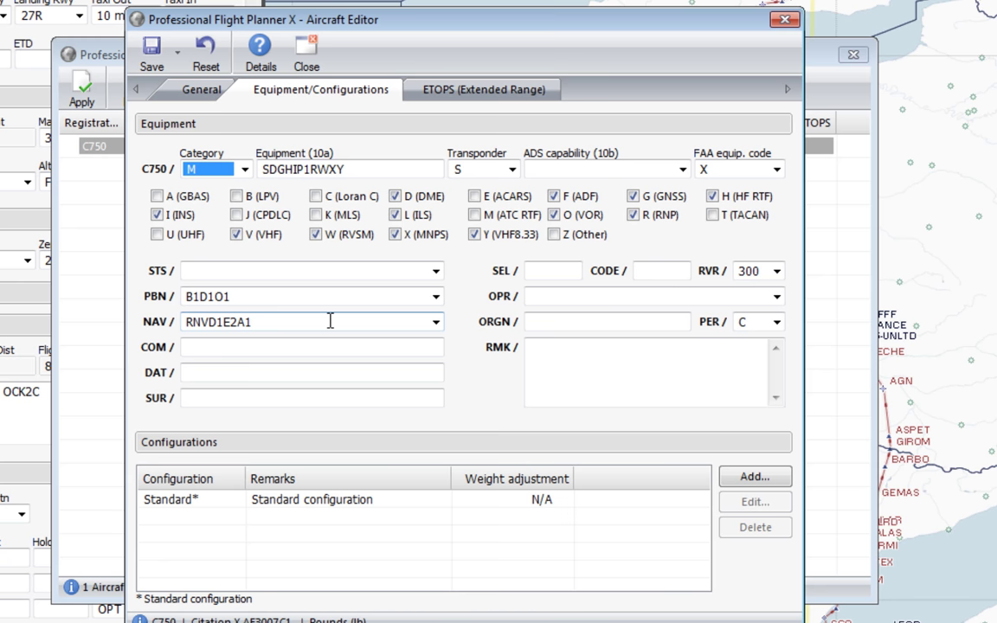
pyautogui.press('Tab')
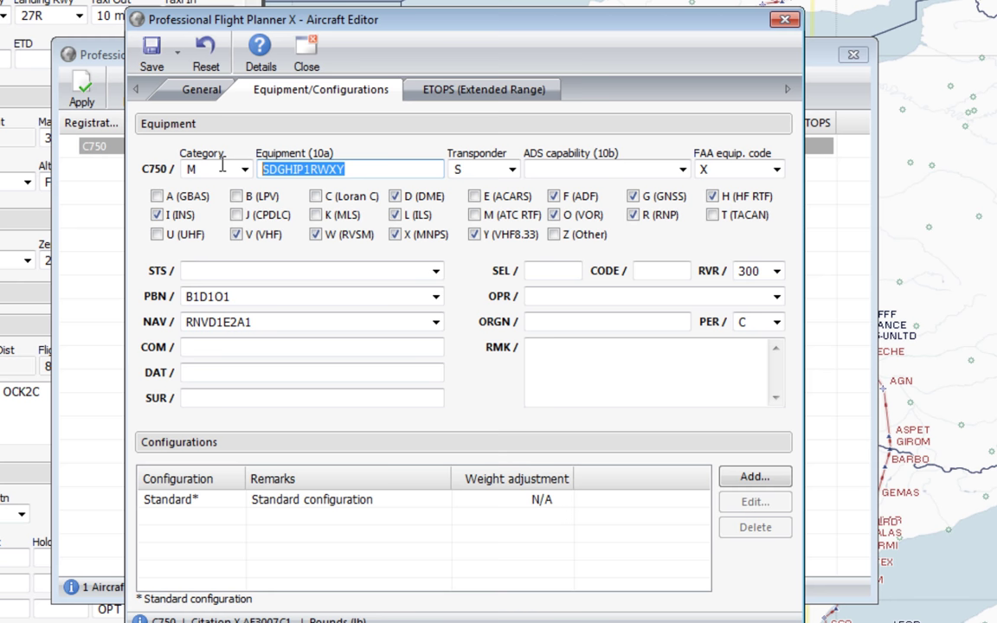
pyautogui.click(256, 295)
pyautogui.press('Tab')
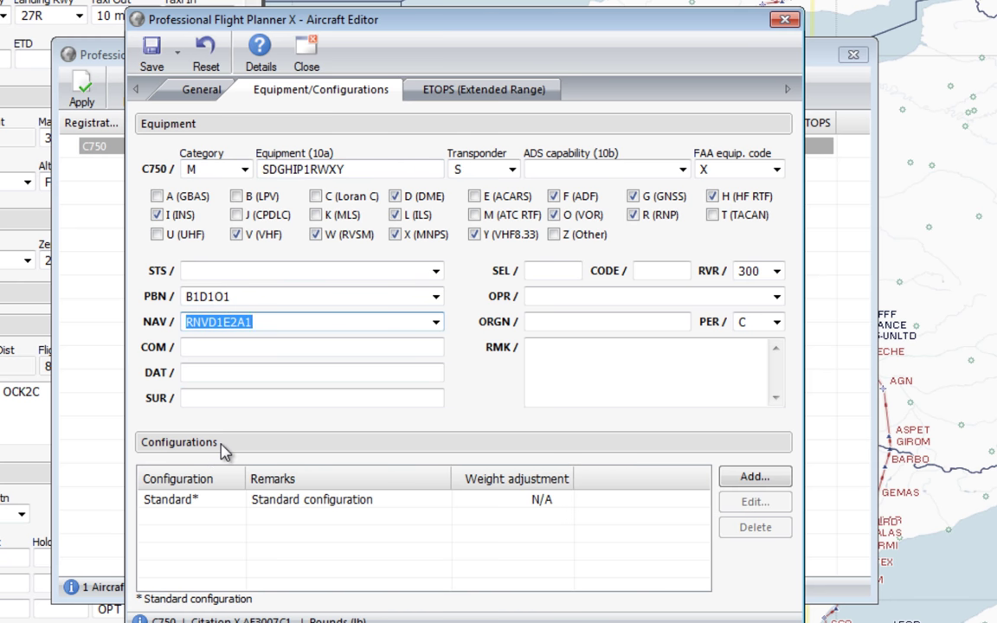
# View the C750's ETOPS scenario data, and close the Aircraft Editor and the Aircraft Database.
pyautogui.click(488, 90)
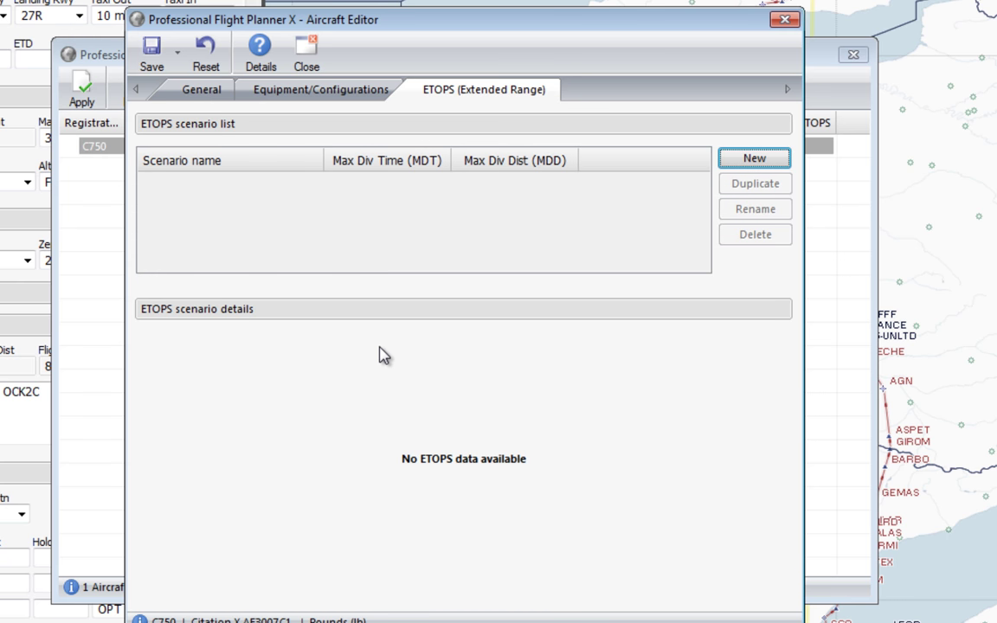
pyautogui.click(307, 54)
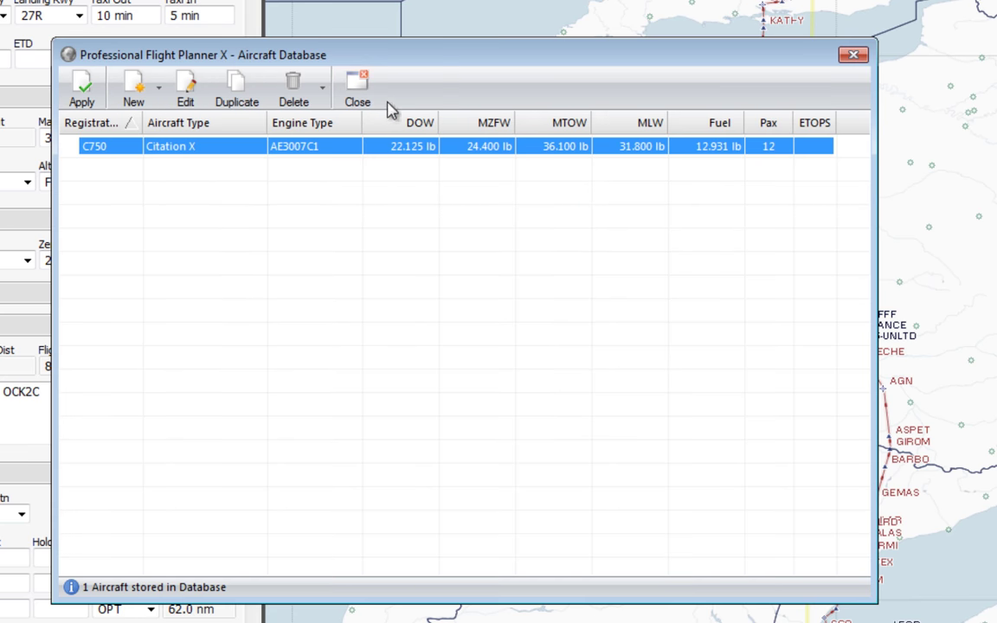
pyautogui.click(358, 102)
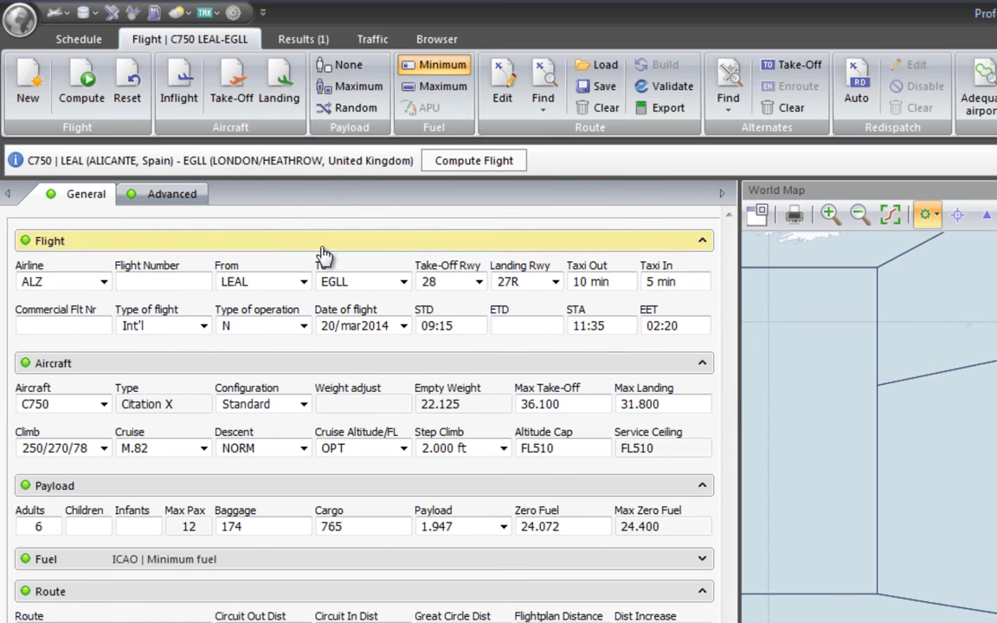
# Show the FS2004/FSX traffic, select the listed Cessna flight to follow it on the map, and turn the traffic display off.
pyautogui.click(372, 39)
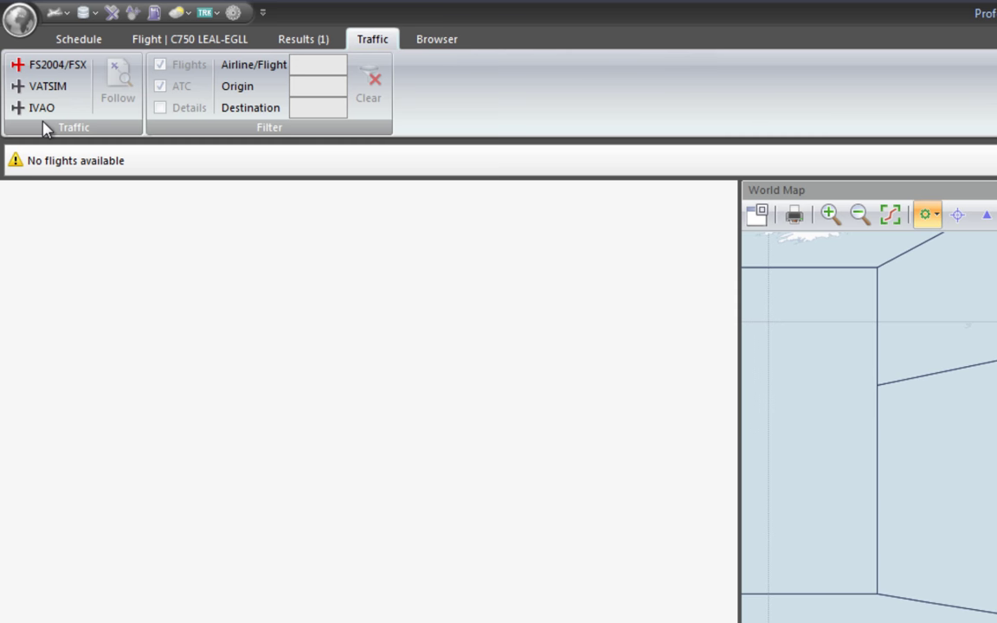
pyautogui.click(49, 69)
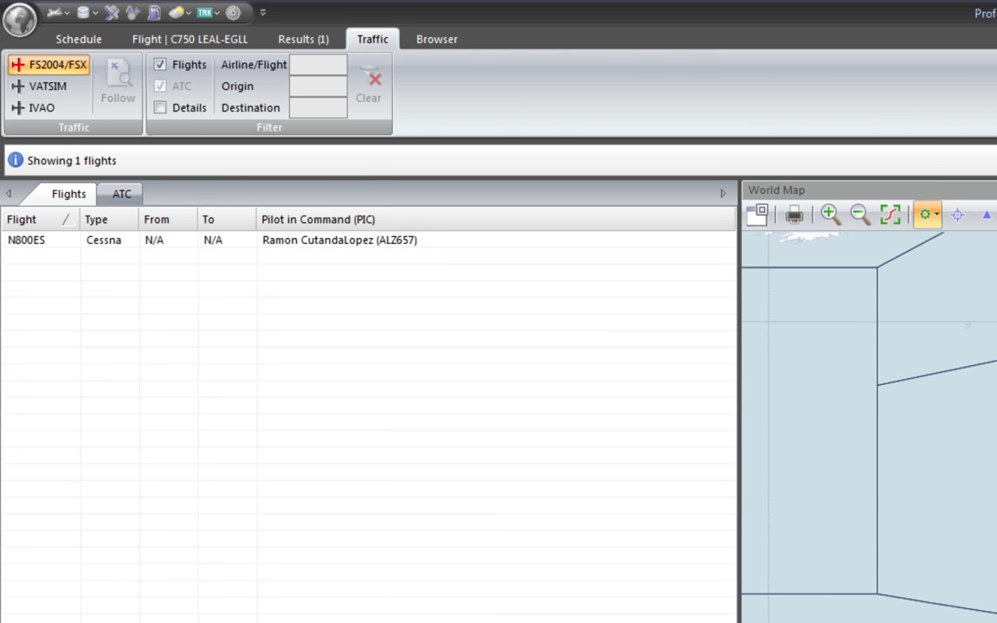
pyautogui.click(42, 242)
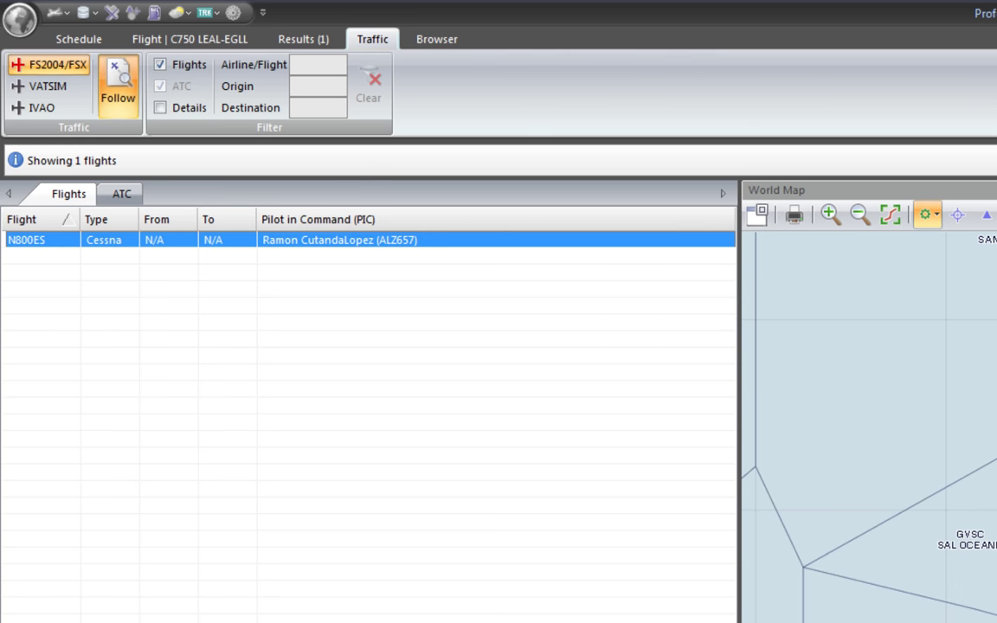
pyautogui.click(61, 69)
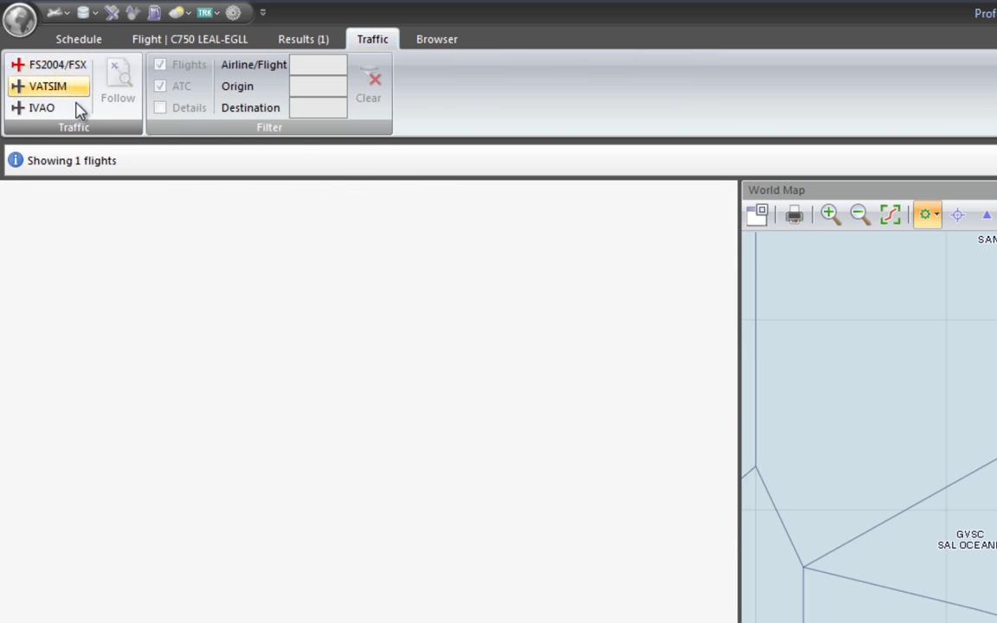
# Open the built-in browser's America IR Satellite page and the Asia & Australia SigWX chart.
pyautogui.click(435, 48)
pyautogui.click(343, 199)
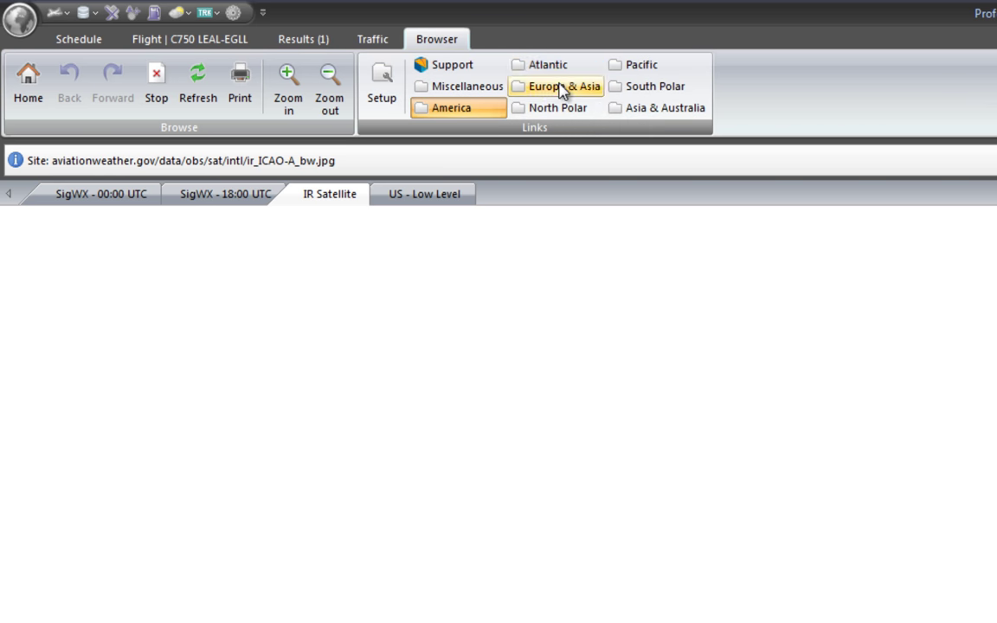
pyautogui.click(633, 111)
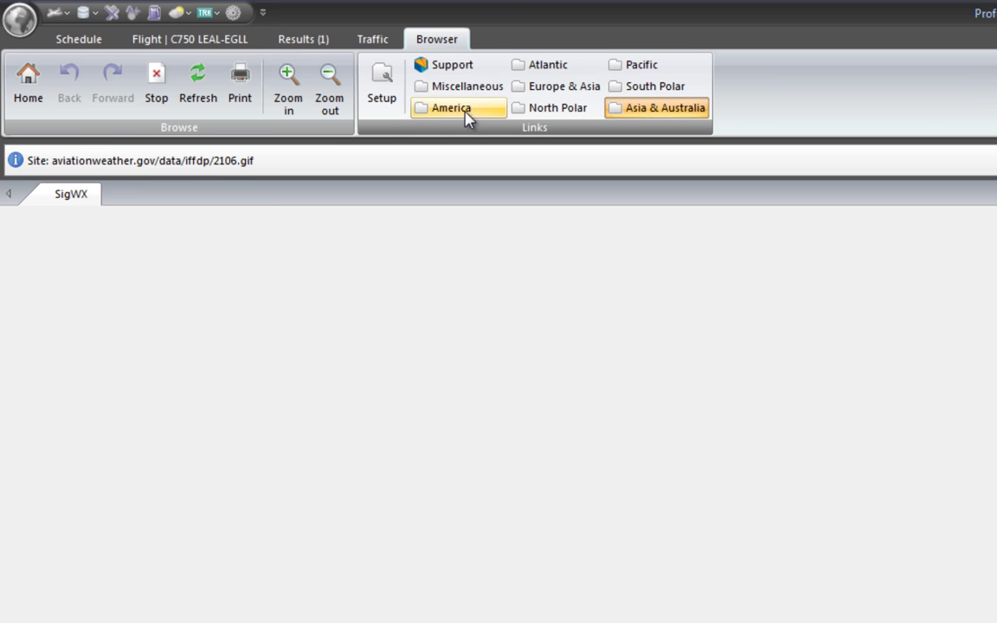
# View the Europe & Asia weather charts: SigWX Europe, SigWX Asia and IR Satellite.
pyautogui.click(567, 90)
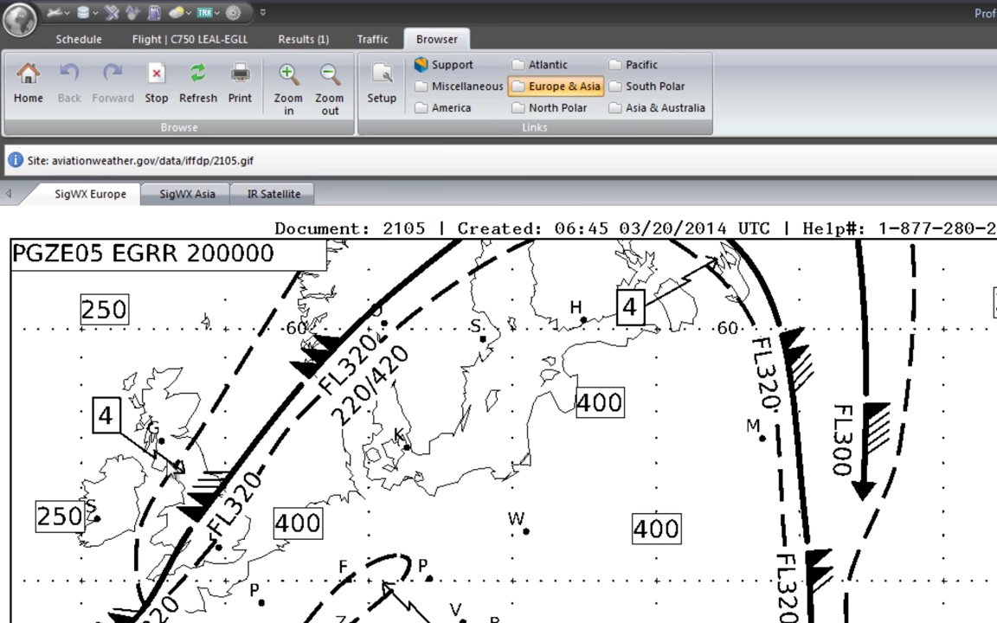
pyautogui.click(182, 198)
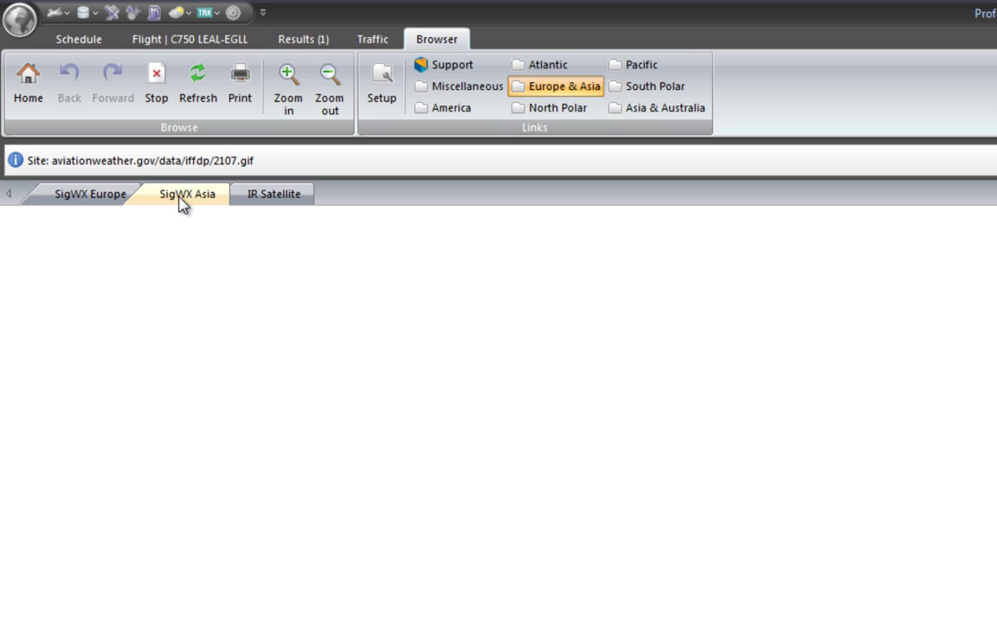
pyautogui.click(279, 197)
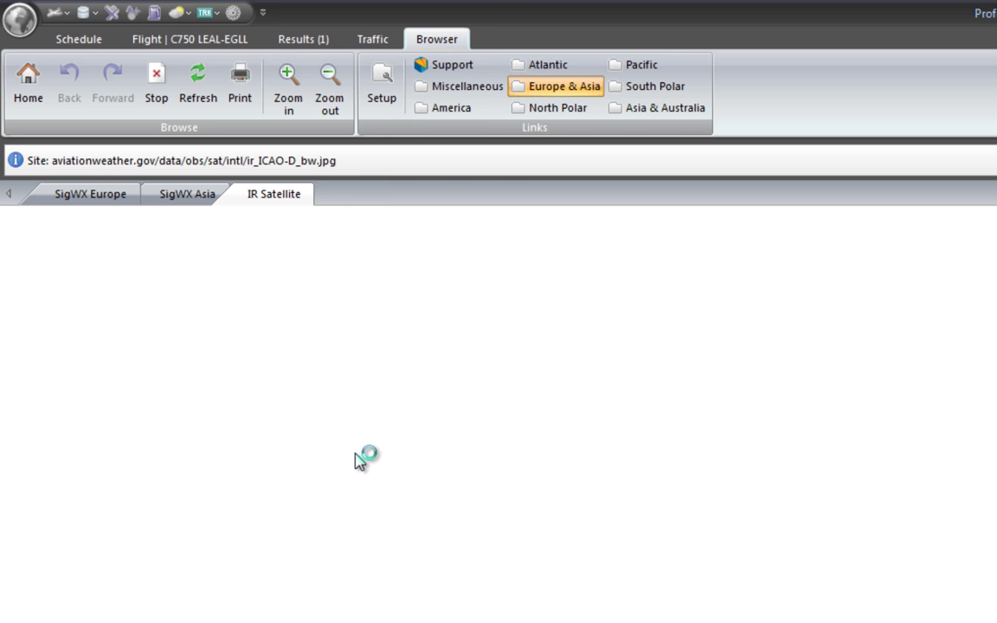